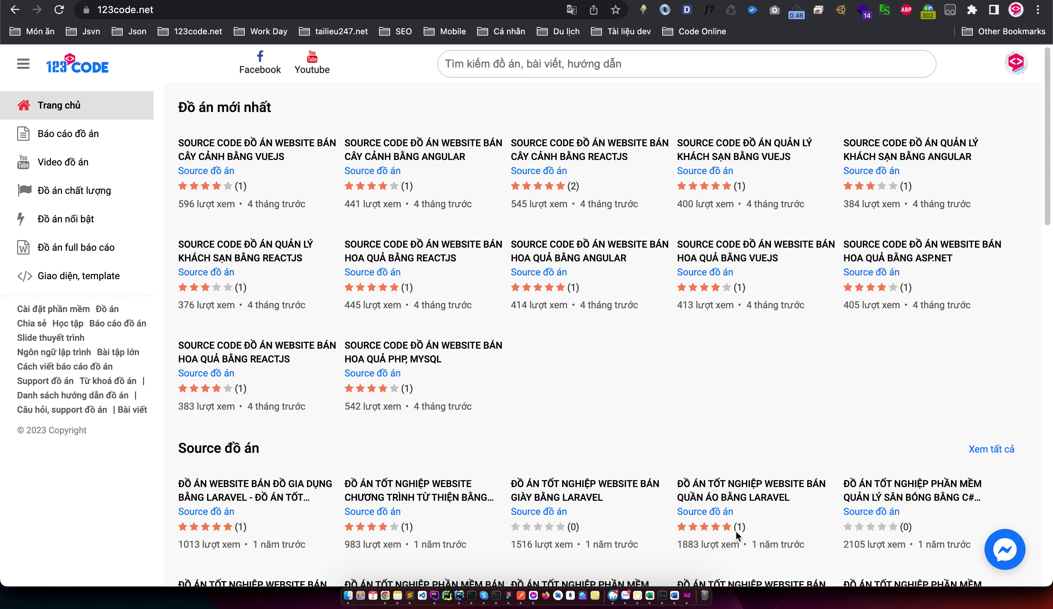
Switch to the incognito window showing the 123code.net project list
{"action": "key", "text": "ctrl+Right"}
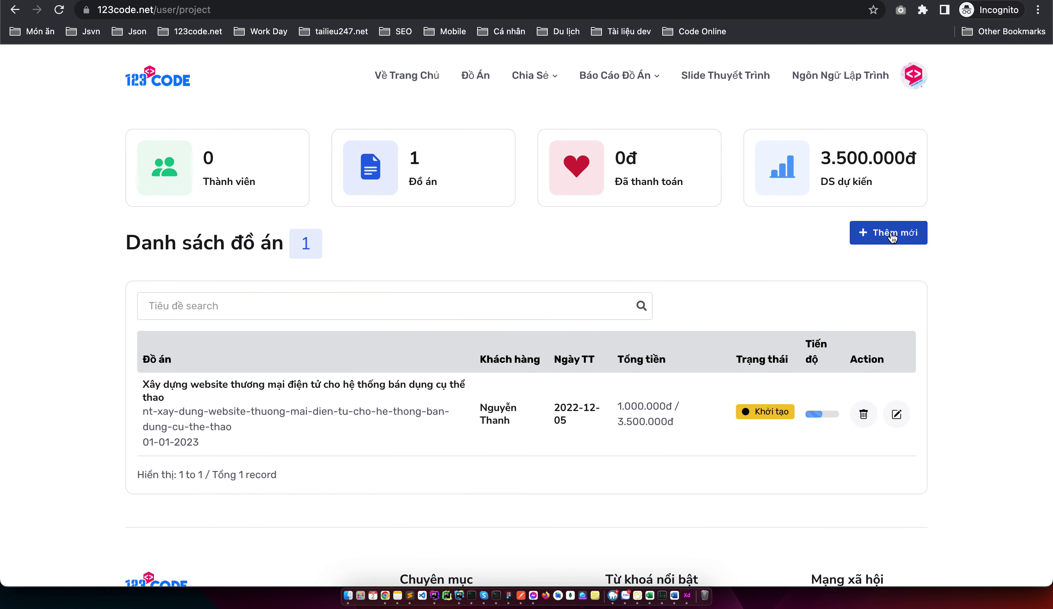
Add a new project titled 'Đề tài website bán hàng php thuần'
{"action": "left_click", "coordinate": [892, 234]}
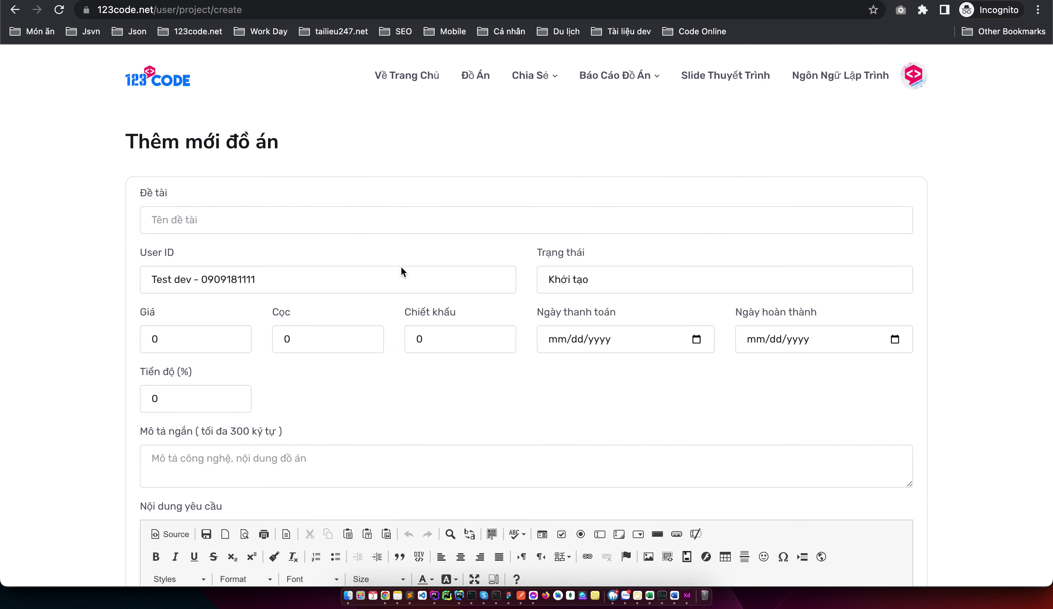
{"action": "left_click", "coordinate": [400, 228]}
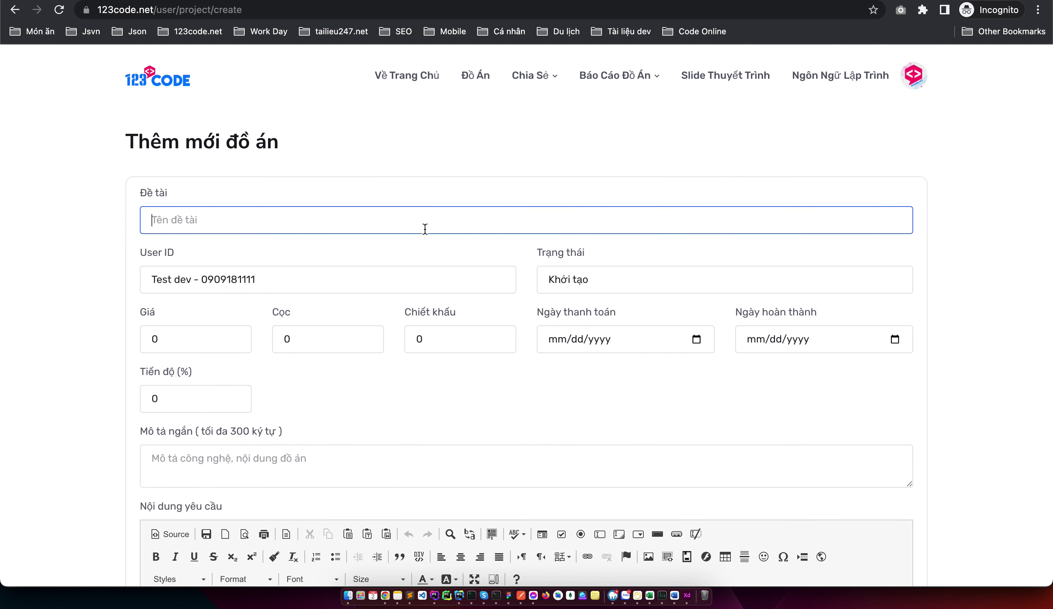
{"action": "type", "text": "Đề tài website bán hàng php thuần"}
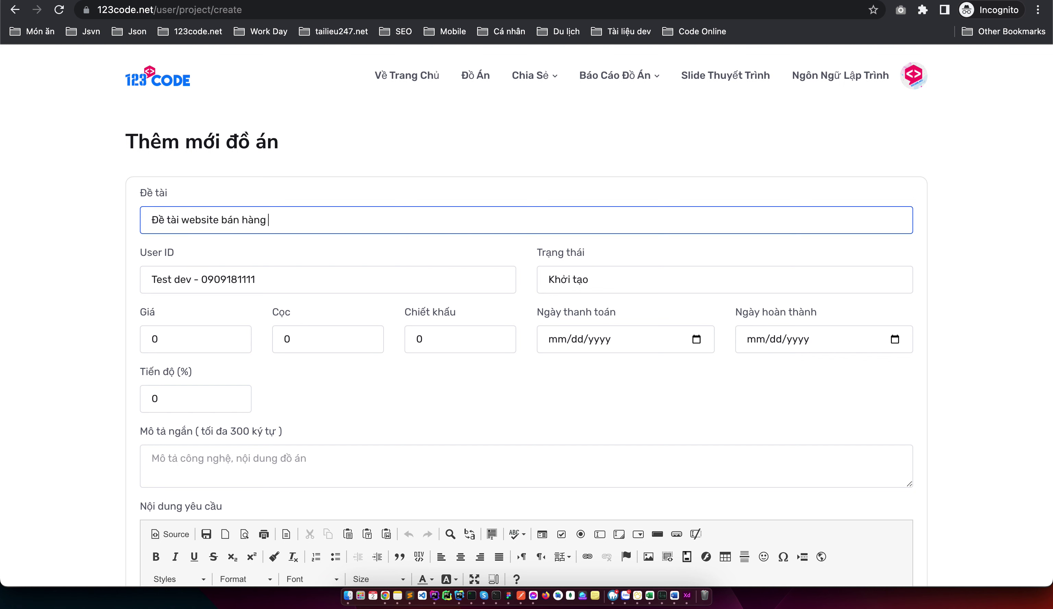
{"action": "key", "text": "super+a"}
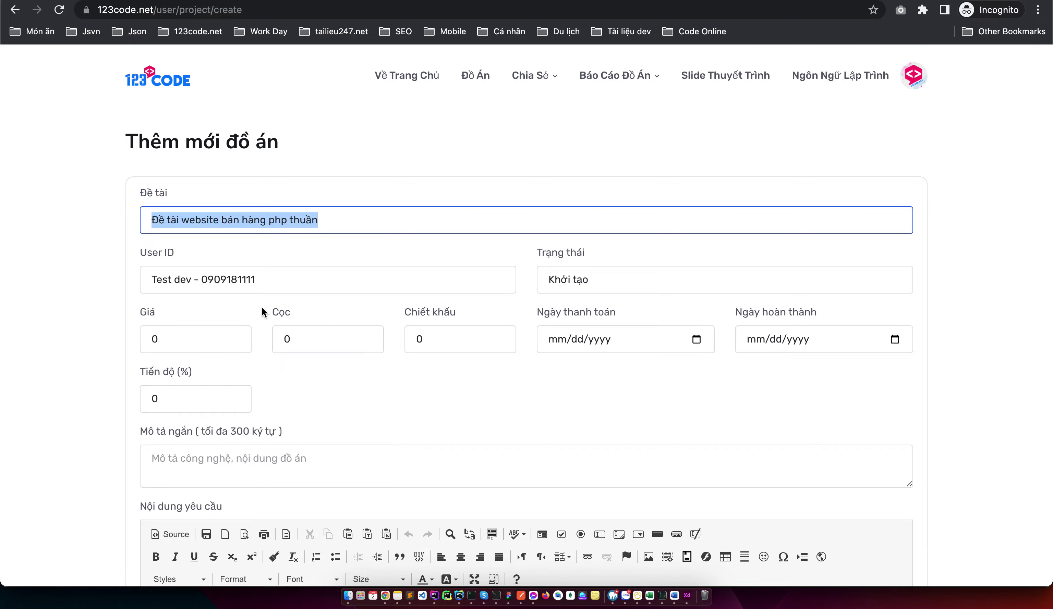
Check the User ID customer list and keep the current user
{"action": "left_click", "coordinate": [285, 279]}
{"action": "scroll", "coordinate": [301, 423], "scroll_direction": "down", "scroll_amount": 20}
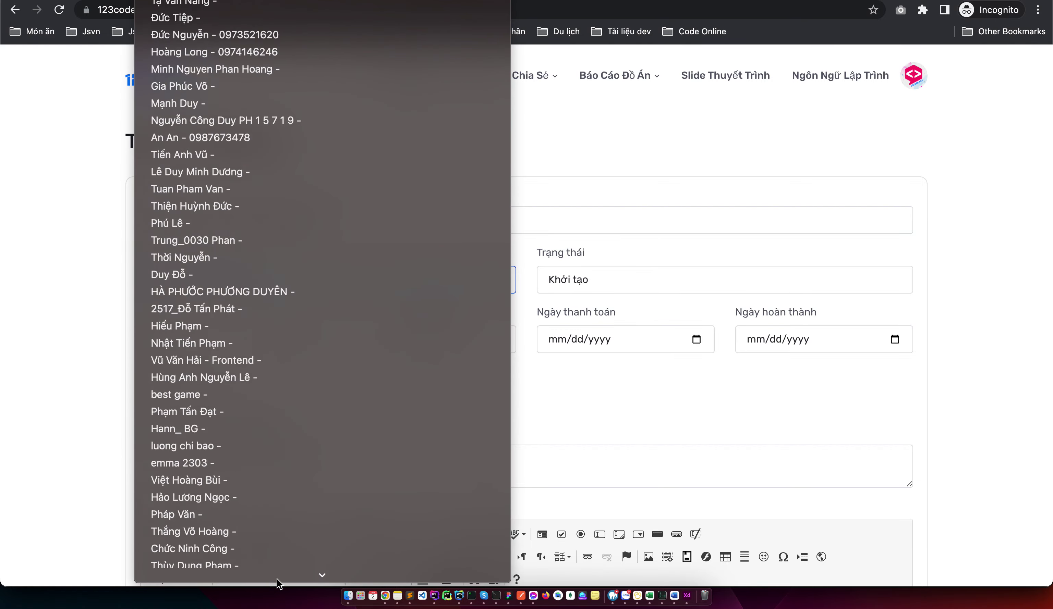
{"action": "scroll", "coordinate": [259, 542], "scroll_direction": "down", "scroll_amount": 10}
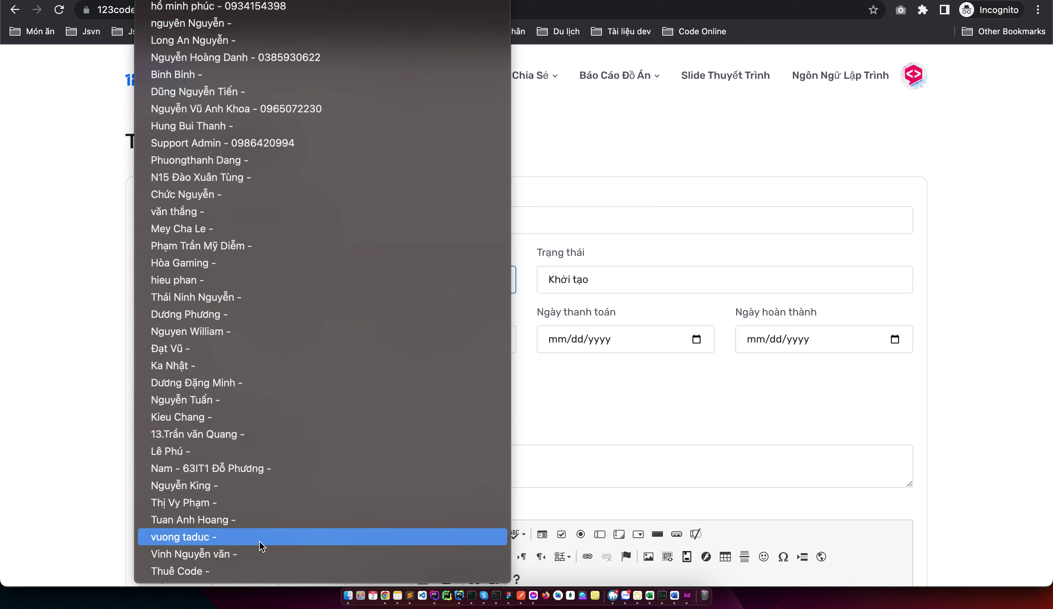
{"action": "scroll", "coordinate": [244, 292], "scroll_direction": "up", "scroll_amount": 15}
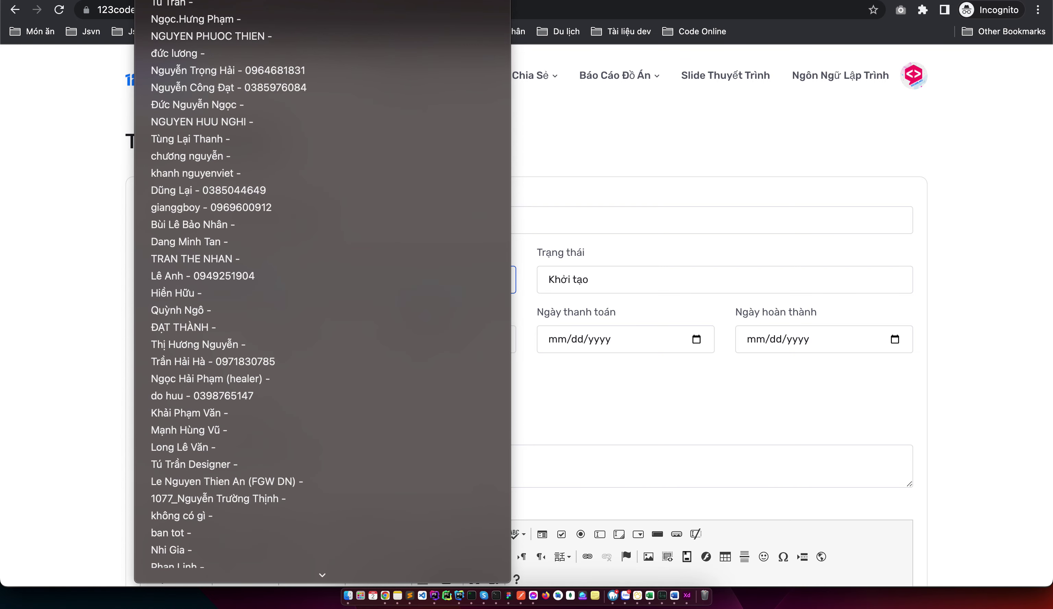
{"action": "left_click", "coordinate": [6, 254]}
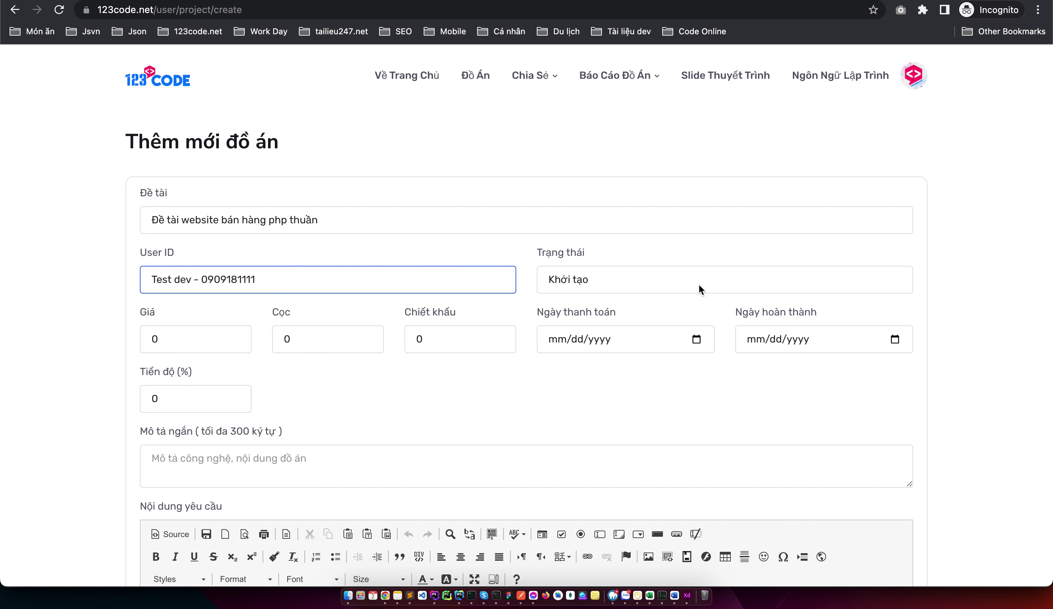
Set Giá to 1000000 and start entering a Cọc of 300000
{"action": "left_click", "coordinate": [194, 329]}
{"action": "key", "text": "BackSpace"}
{"action": "type", "text": "1"}
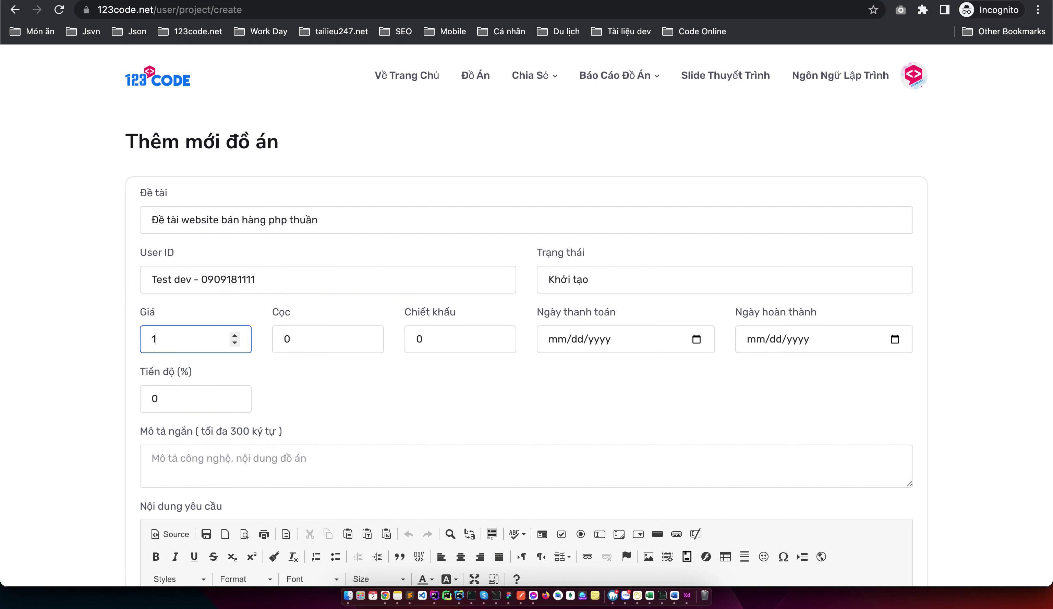
{"action": "type", "text": "000000"}
{"action": "key", "text": "Tab"}
{"action": "type", "text": "30000"}
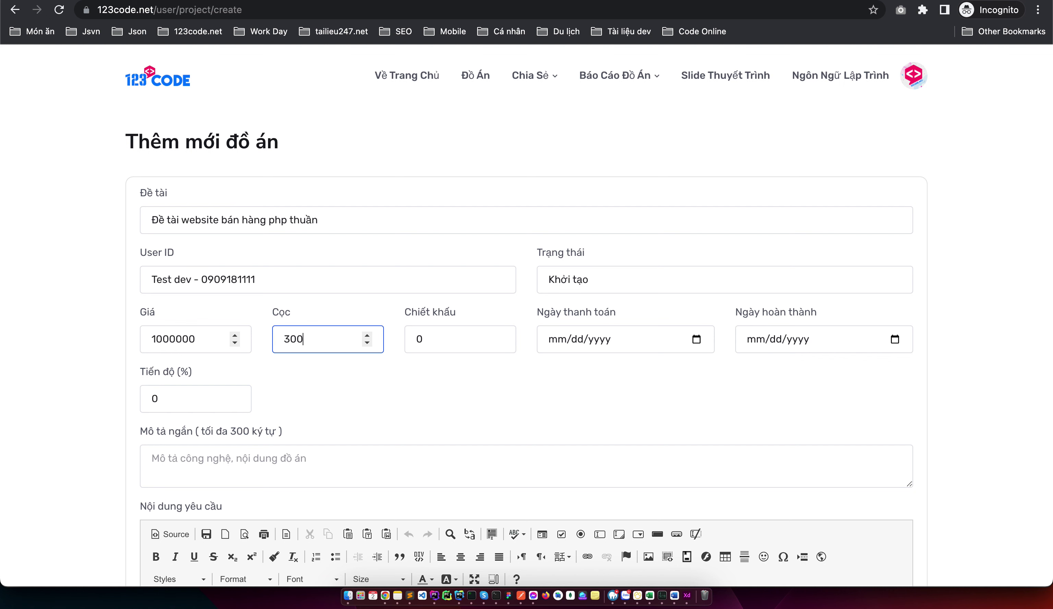
{"action": "type", "text": "0"}
Pick 01/02/2023 and 01/03/2023 as the payment and completion dates
{"action": "left_click", "coordinate": [698, 340]}
{"action": "left_click", "coordinate": [697, 340]}
{"action": "left_click", "coordinate": [581, 413]}
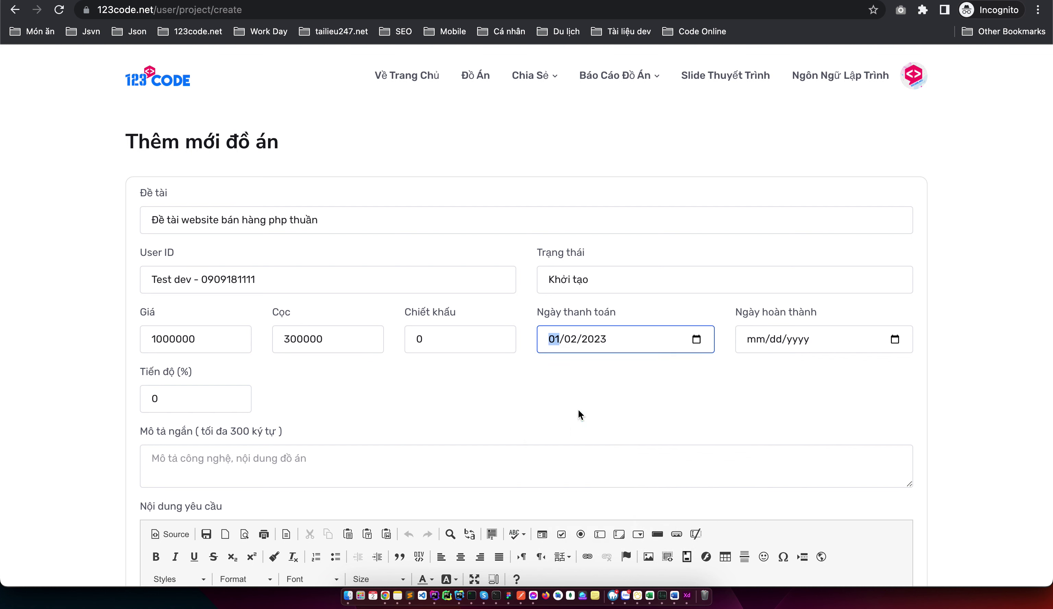
{"action": "left_click", "coordinate": [891, 344]}
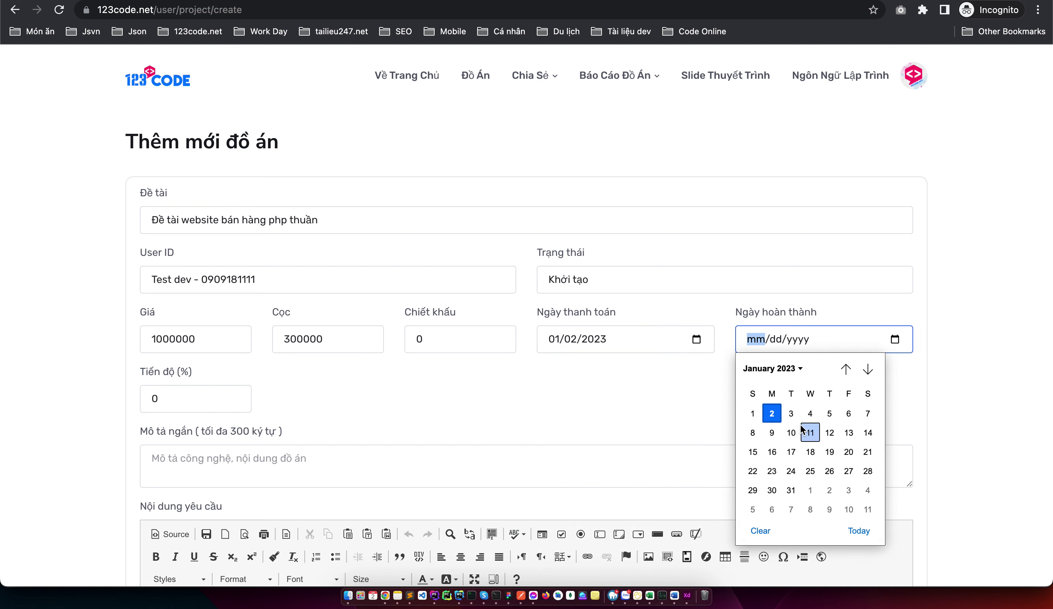
{"action": "left_click", "coordinate": [791, 414]}
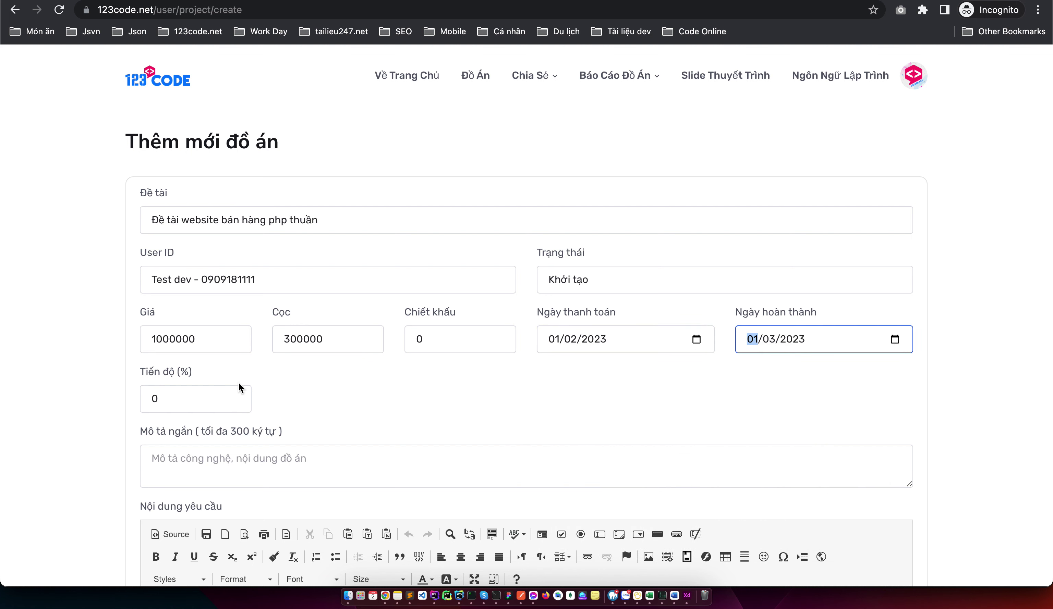
Set Tiến độ to 20%
{"action": "left_click", "coordinate": [198, 396]}
{"action": "key", "text": "BackSpace"}
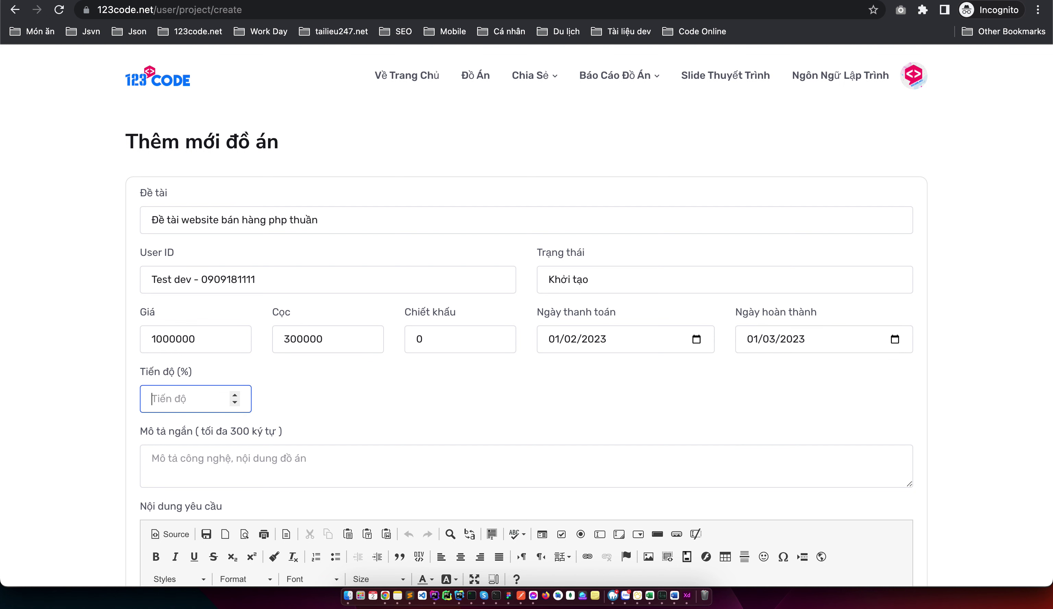
{"action": "type", "text": "20"}
{"action": "left_click", "coordinate": [544, 398]}
Enter the short description 'Code đơn giản cho mình, ngắn gọn, có hướng dẫn'
{"action": "scroll", "coordinate": [543, 397], "scroll_direction": "down", "scroll_amount": 1}
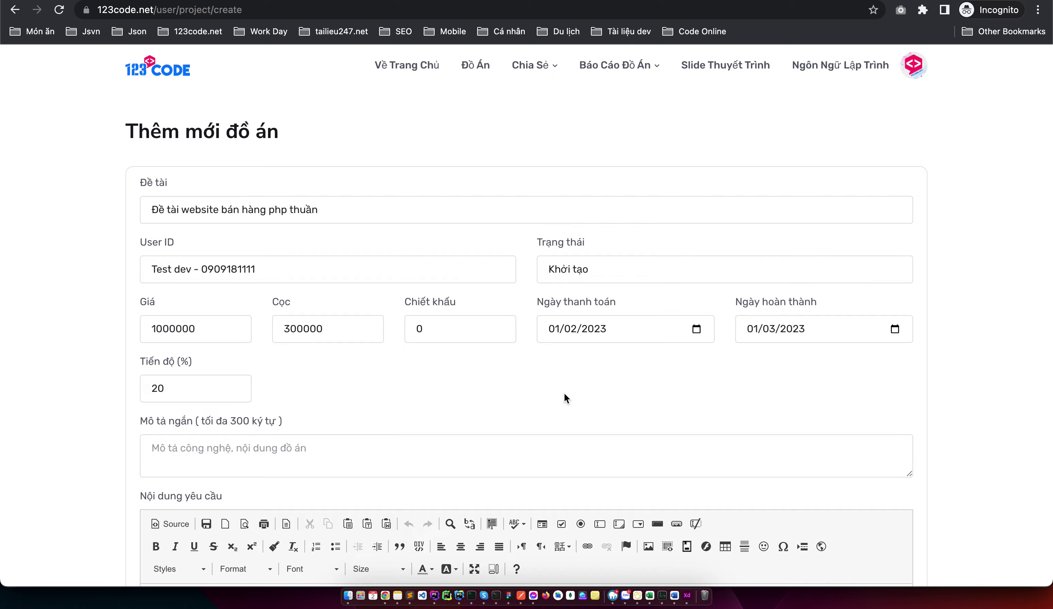
{"action": "scroll", "coordinate": [564, 395], "scroll_direction": "down", "scroll_amount": 5}
{"action": "left_click", "coordinate": [391, 315]}
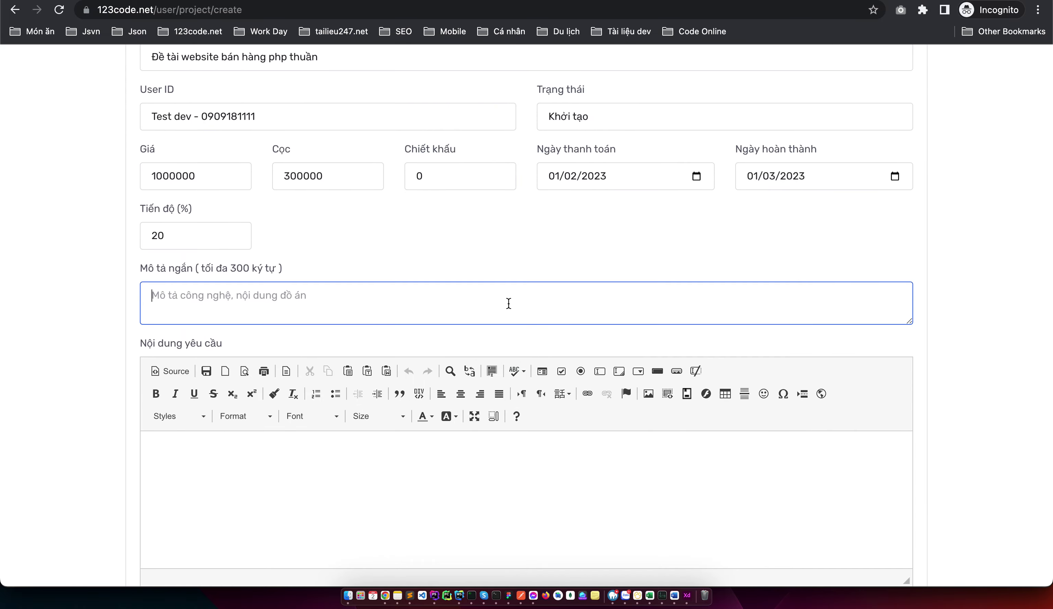
{"action": "scroll", "coordinate": [508, 300], "scroll_direction": "up", "scroll_amount": 5}
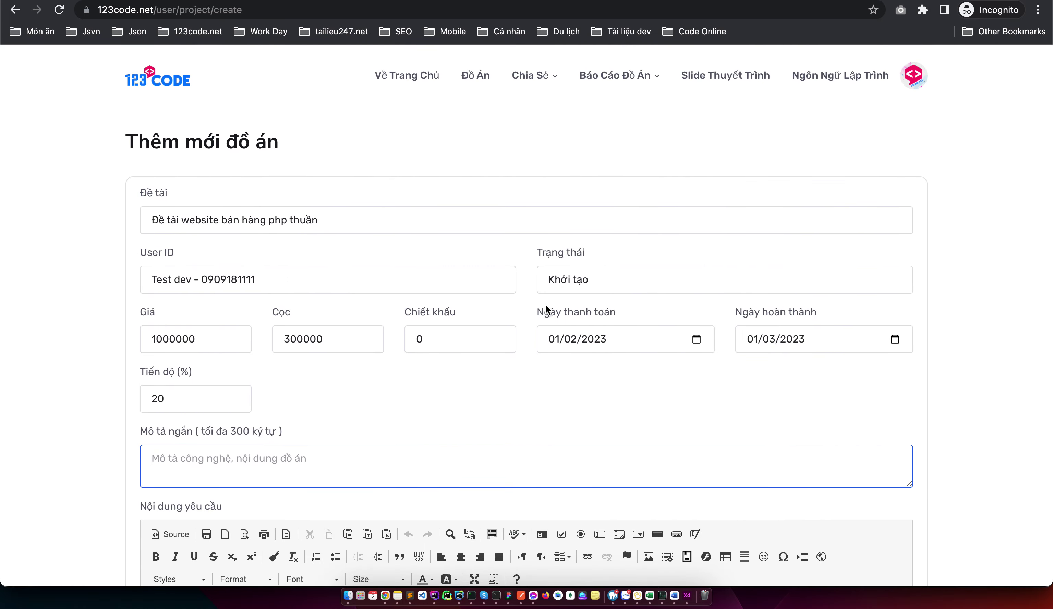
{"action": "type", "text": "Code đơn giản"}
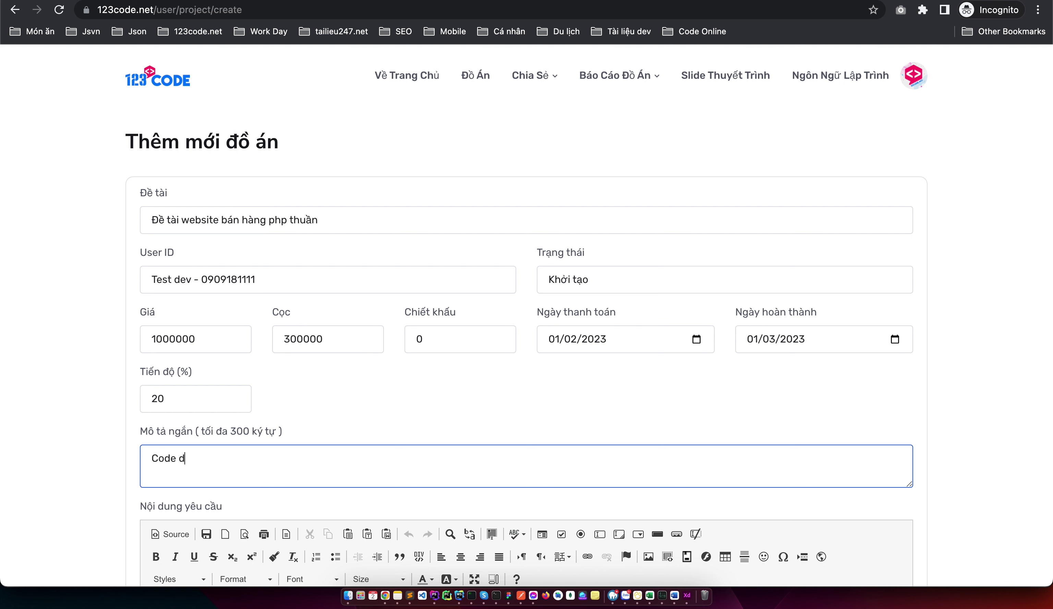
{"action": "type", "text": " cho mình, ng"}
{"action": "type", "text": "ắn gọn,"}
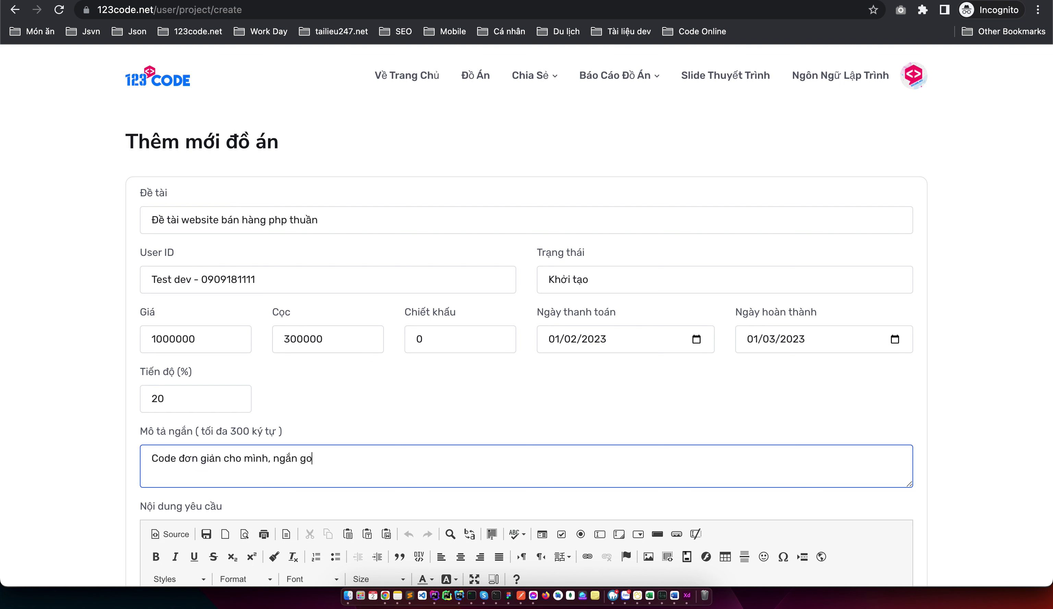
{"action": "type", "text": " có hướng daẫn"}
{"action": "scroll", "coordinate": [526, 338], "scroll_direction": "down", "scroll_amount": 5}
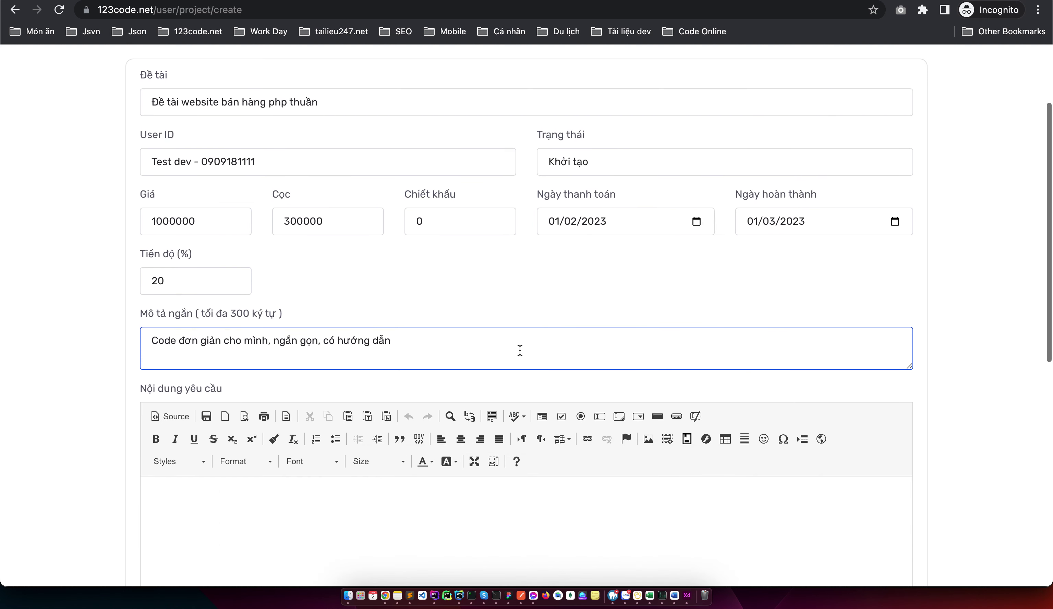
Write the requirements: 'Các tính năng đồ án là gì', then lines Admin and User
{"action": "left_click", "coordinate": [426, 510]}
{"action": "scroll", "coordinate": [426, 512], "scroll_direction": "down", "scroll_amount": 2}
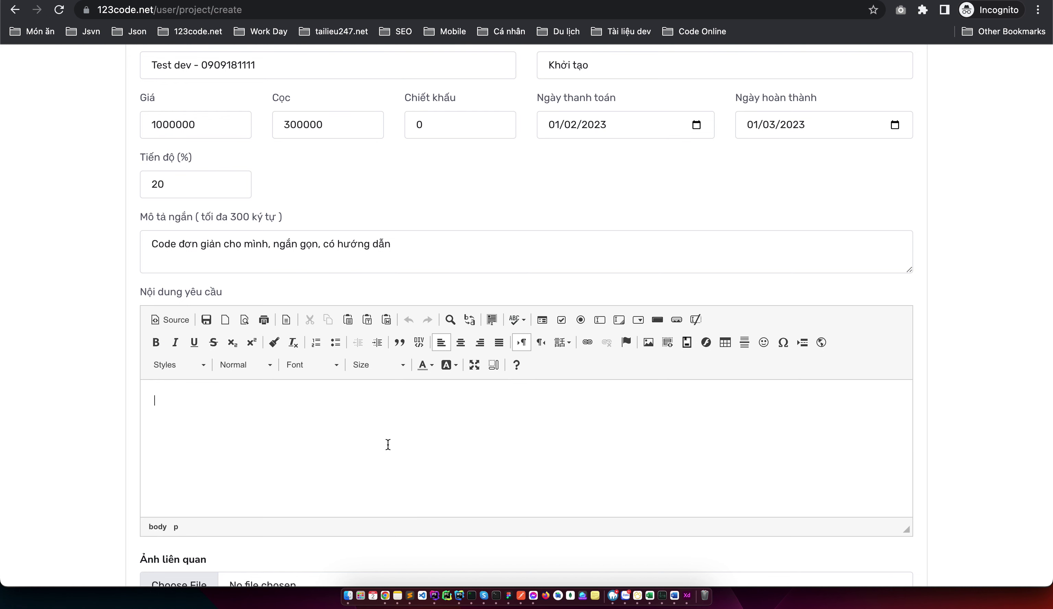
{"action": "type", "text": "Các tính năng đồ án là gì"}
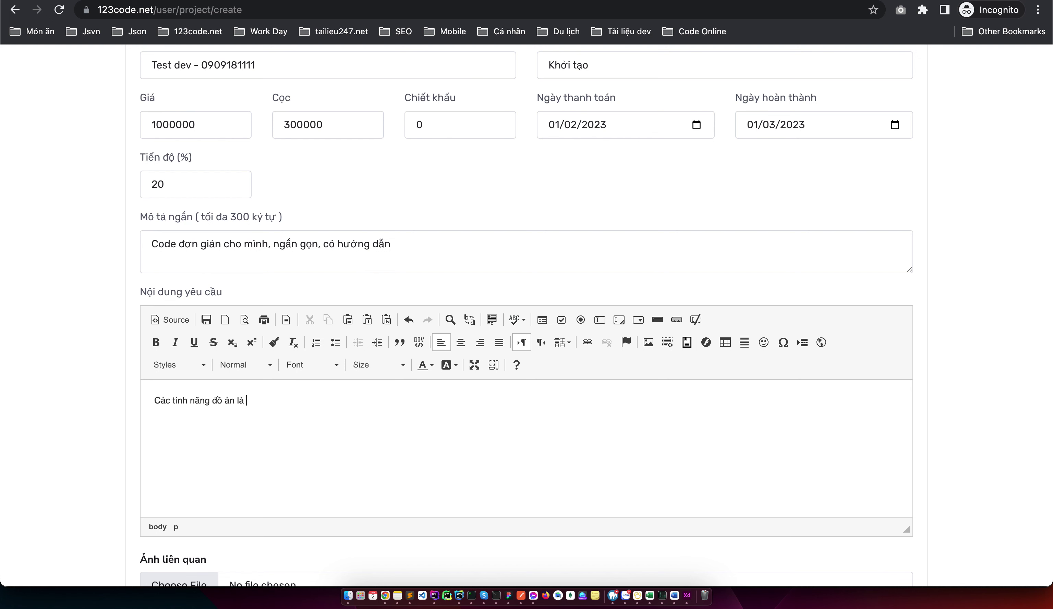
{"action": "key", "text": "Return"}
{"action": "type", "text": "Admin"}
{"action": "key", "text": "Return"}
{"action": "type", "text": "Úer"}
{"action": "key", "text": "Return"}
{"action": "key", "text": "BackSpace"}
Save the project with Xử lý dữ liệu
{"action": "scroll", "coordinate": [526, 314], "scroll_direction": "down", "scroll_amount": 1}
{"action": "scroll", "coordinate": [527, 314], "scroll_direction": "down", "scroll_amount": 4}
{"action": "left_click", "coordinate": [350, 501]}
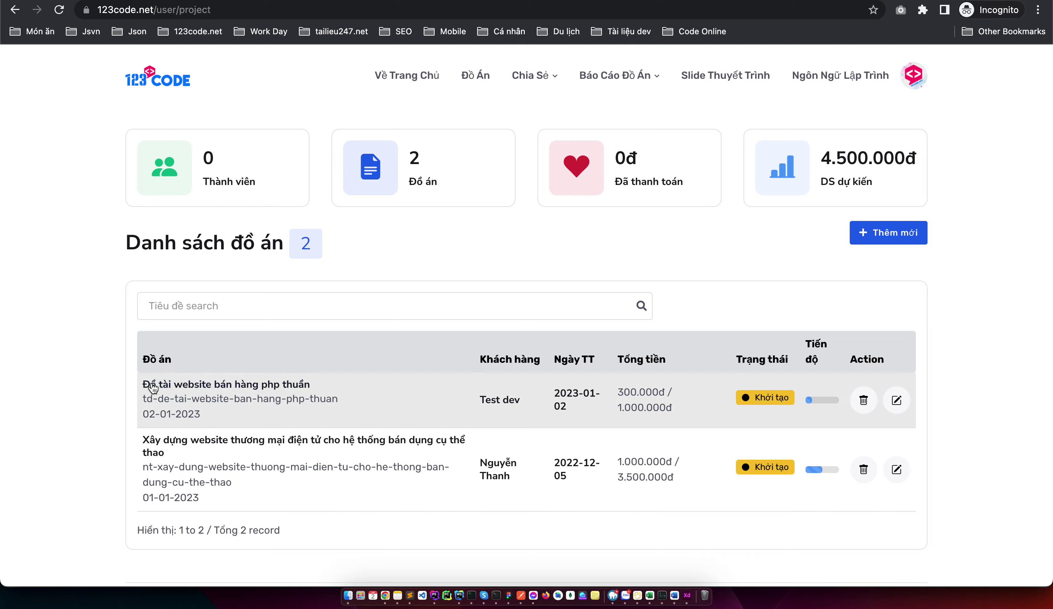
Switch back to the regular Chrome window on the 123code.net home page
{"action": "key", "text": "ctrl+Left"}
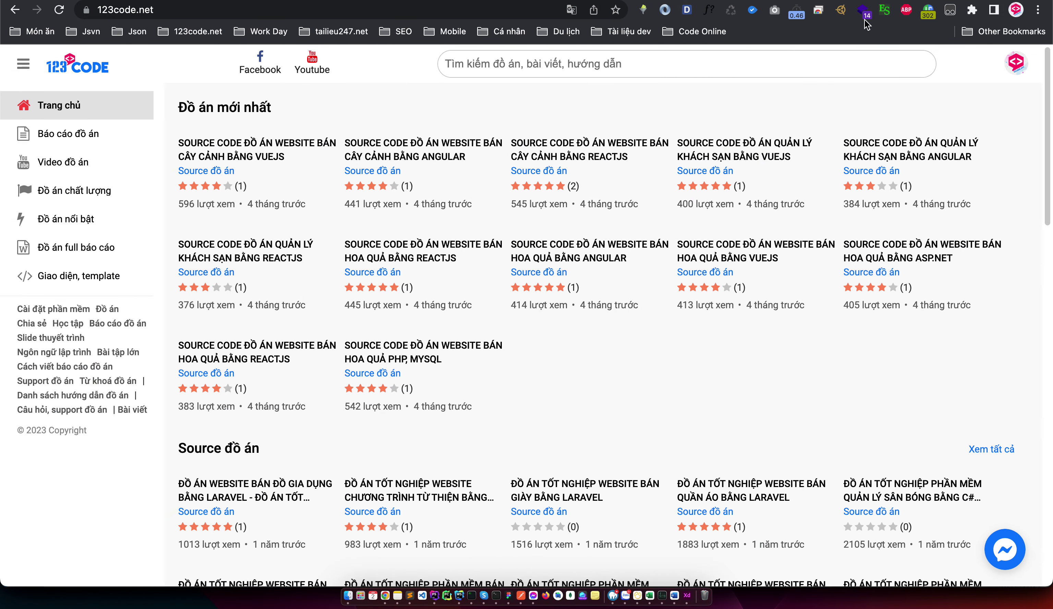
Go to Google in a new tab, switch to another Google account, and open its Gmail
{"action": "key", "text": "super+t"}
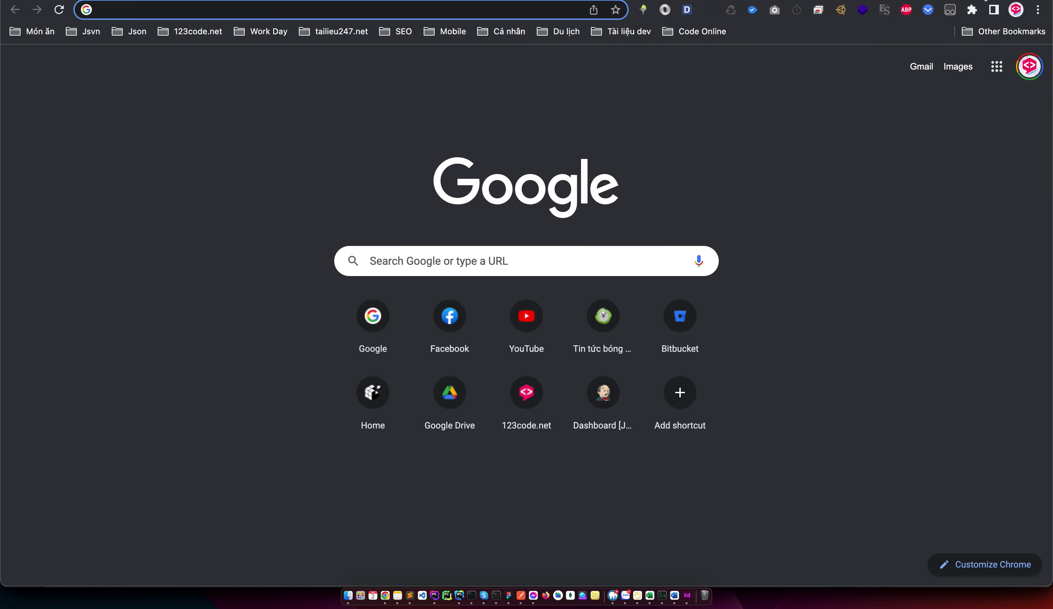
{"action": "type", "text": "go"}
{"action": "key", "text": "Return"}
{"action": "left_click", "coordinate": [1029, 65]}
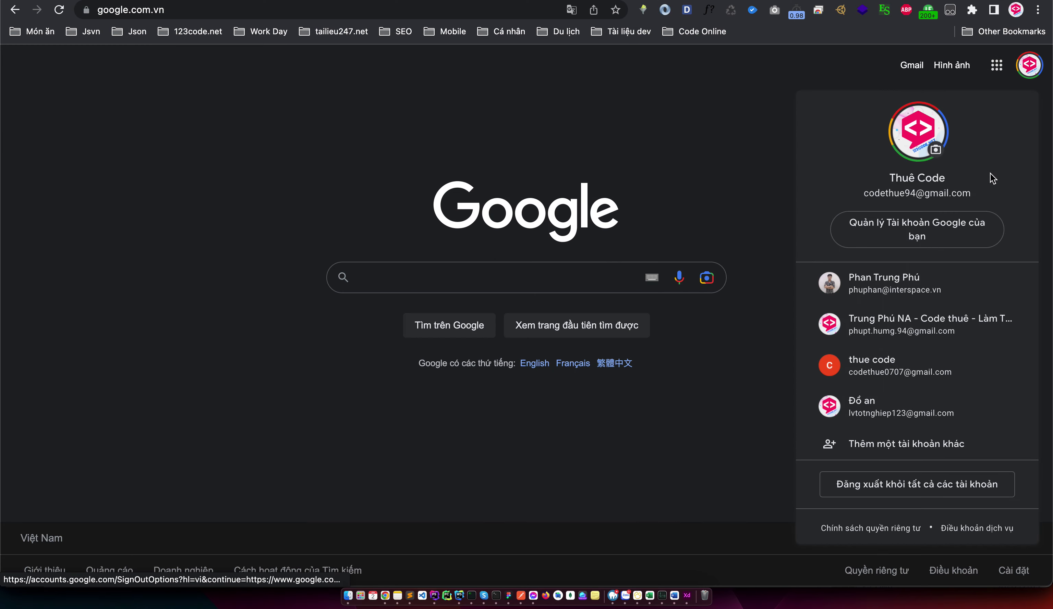
{"action": "left_click", "coordinate": [887, 333]}
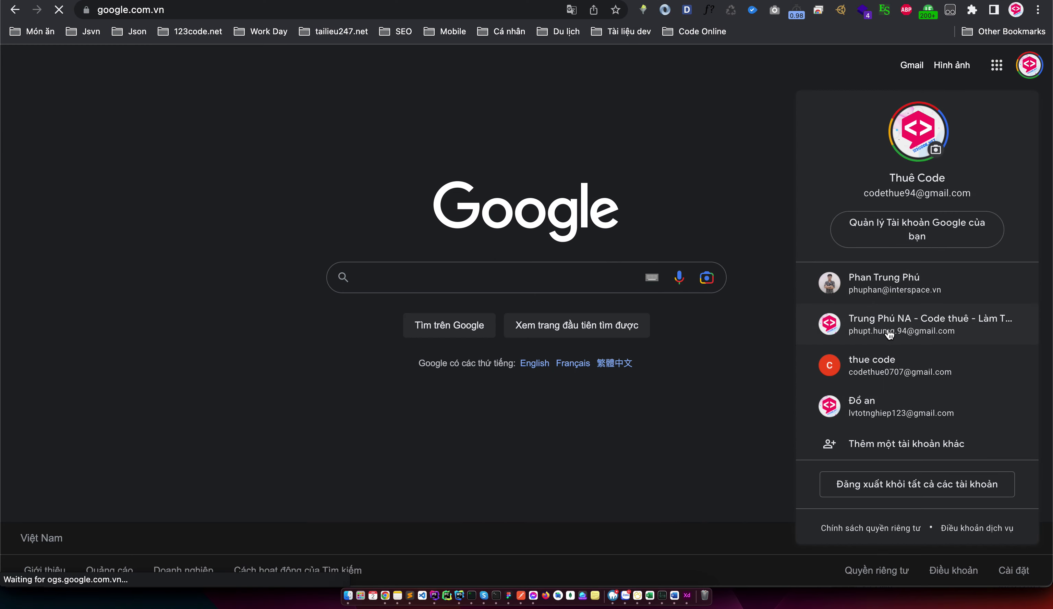
{"action": "left_click", "coordinate": [908, 65]}
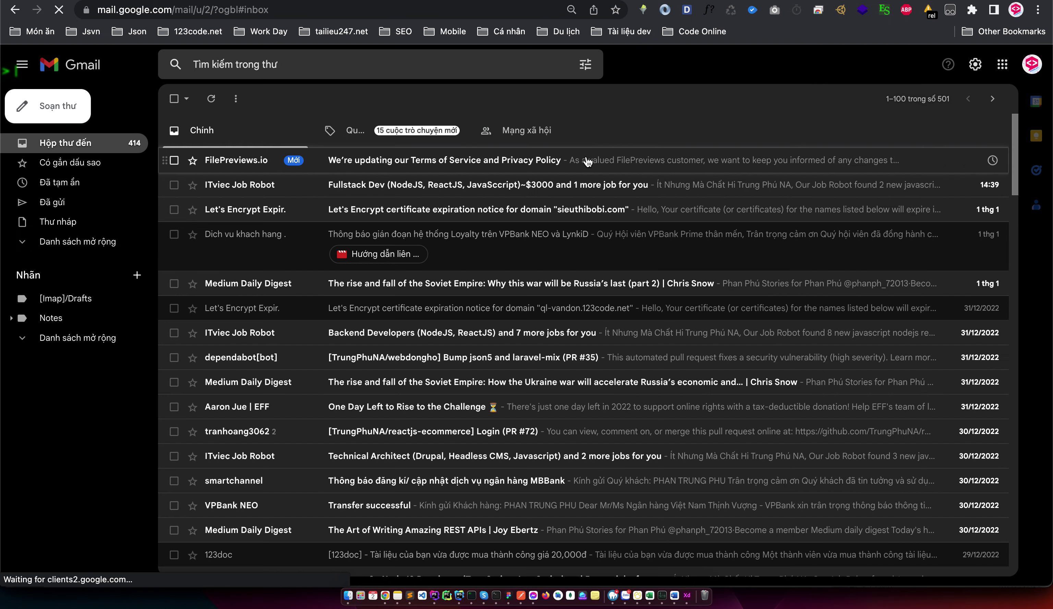
Switch Gmail to the default account and open the '[123code.net] khởi tạo đồ án' email
{"action": "left_click", "coordinate": [1032, 64]}
{"action": "left_click", "coordinate": [924, 264]}
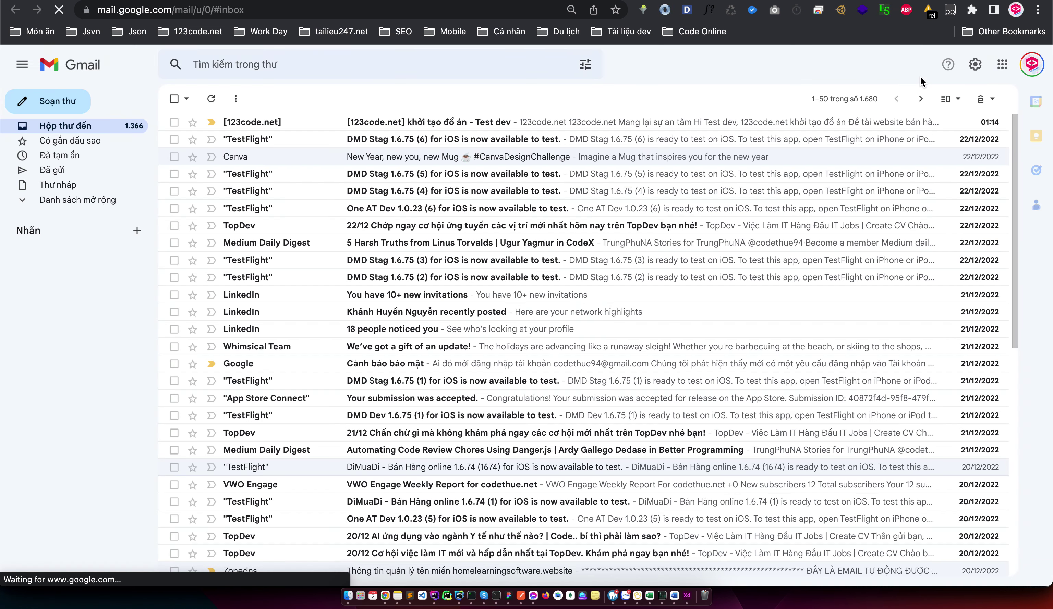
{"action": "left_click", "coordinate": [574, 122]}
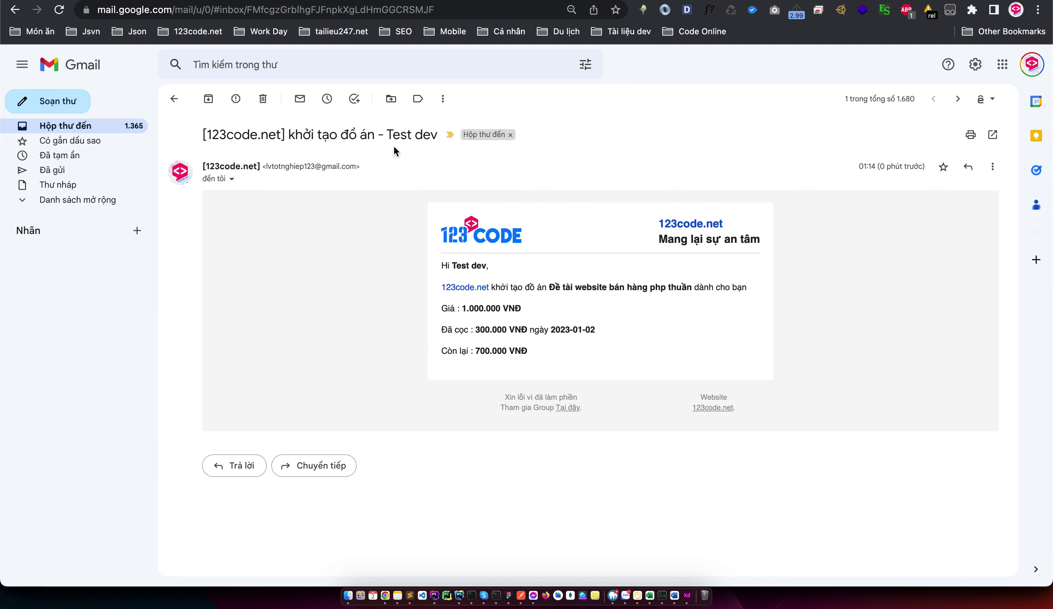
Review the email's 1.000.000 VNĐ price, 300.000 VNĐ deposit and 700.000 VNĐ remaining
{"action": "left_click_drag", "start_coordinate": [393, 137], "coordinate": [407, 138]}
{"action": "left_click_drag", "start_coordinate": [543, 362], "coordinate": [447, 254]}
{"action": "left_click", "coordinate": [610, 258]}
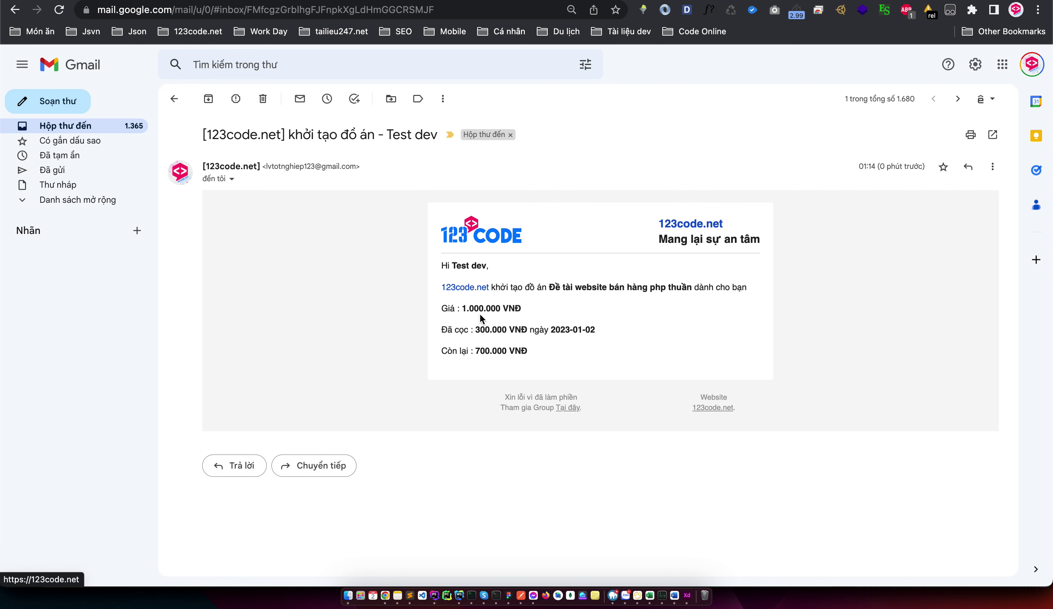
{"action": "left_click_drag", "start_coordinate": [476, 330], "coordinate": [535, 338]}
{"action": "left_click", "coordinate": [538, 355]}
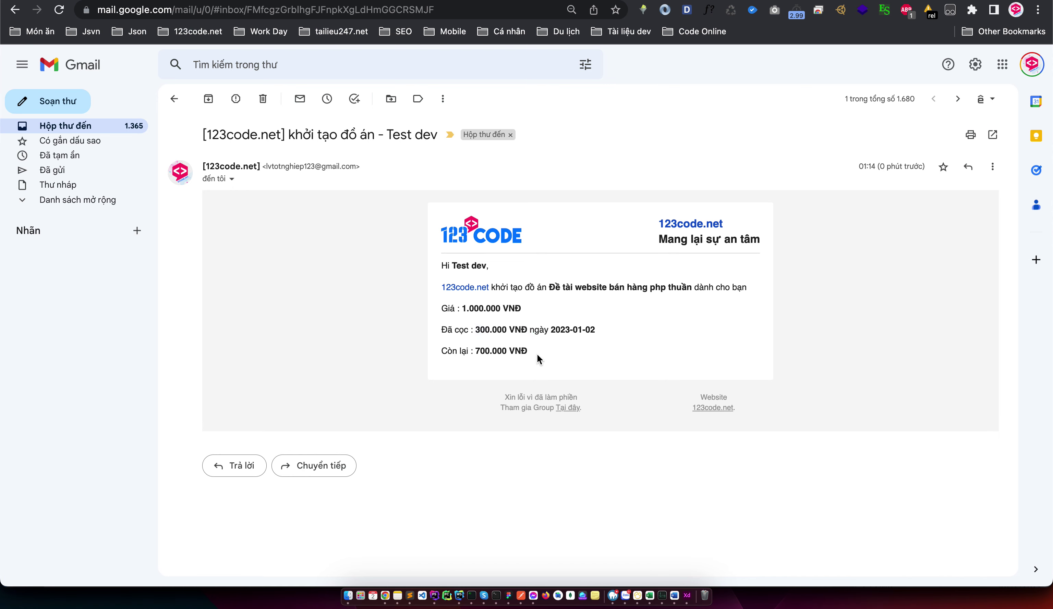
{"action": "key", "text": "ctrl+Right"}
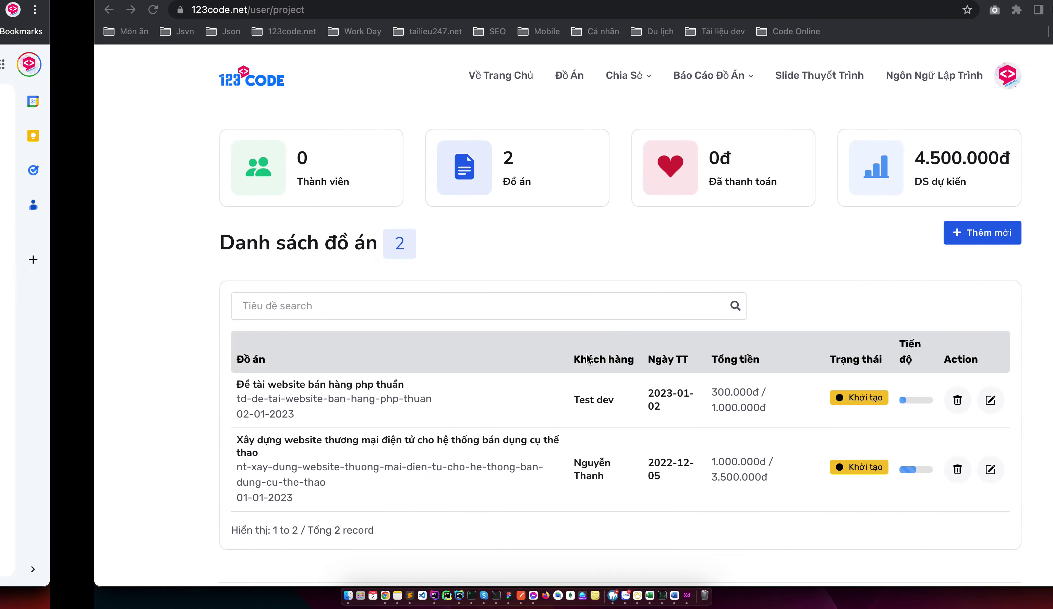
On the 123code.net tab, log out and sign back in with the saved credentials
{"action": "key", "text": "ctrl+Left"}
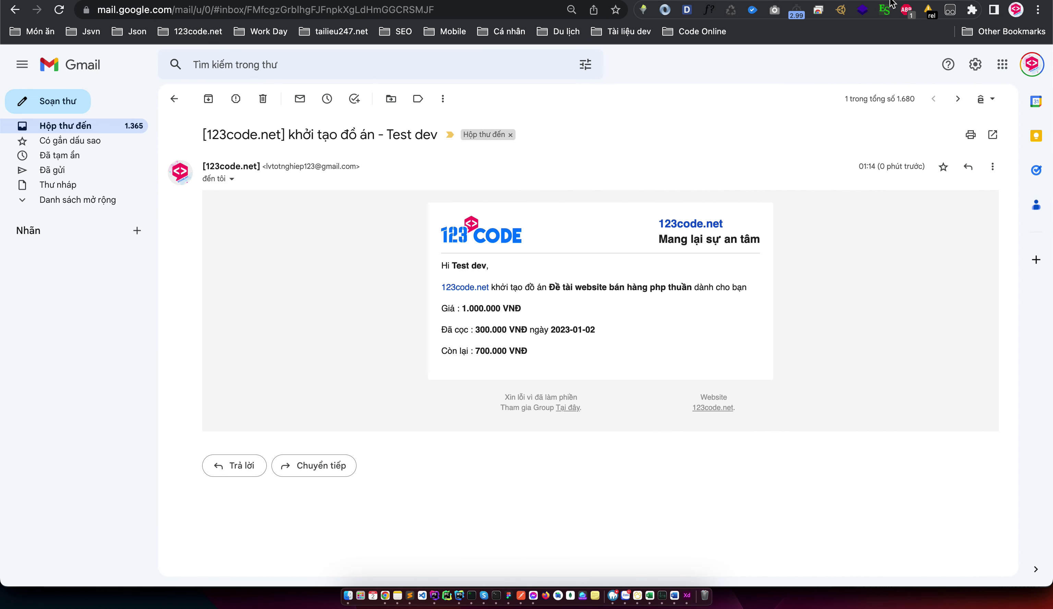
{"action": "key", "text": "ctrl+Tab"}
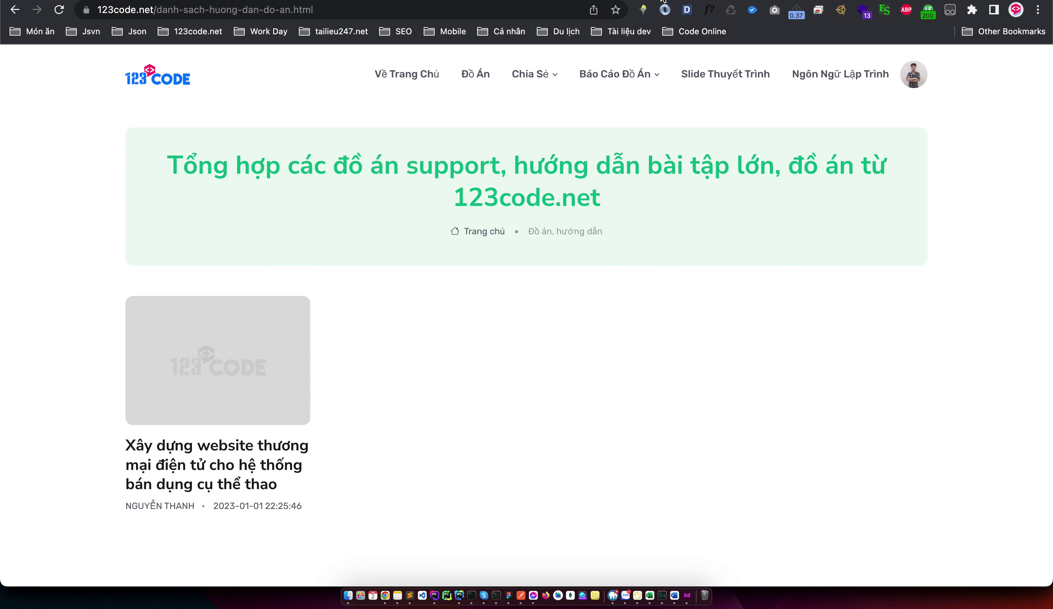
{"action": "left_click", "coordinate": [917, 85]}
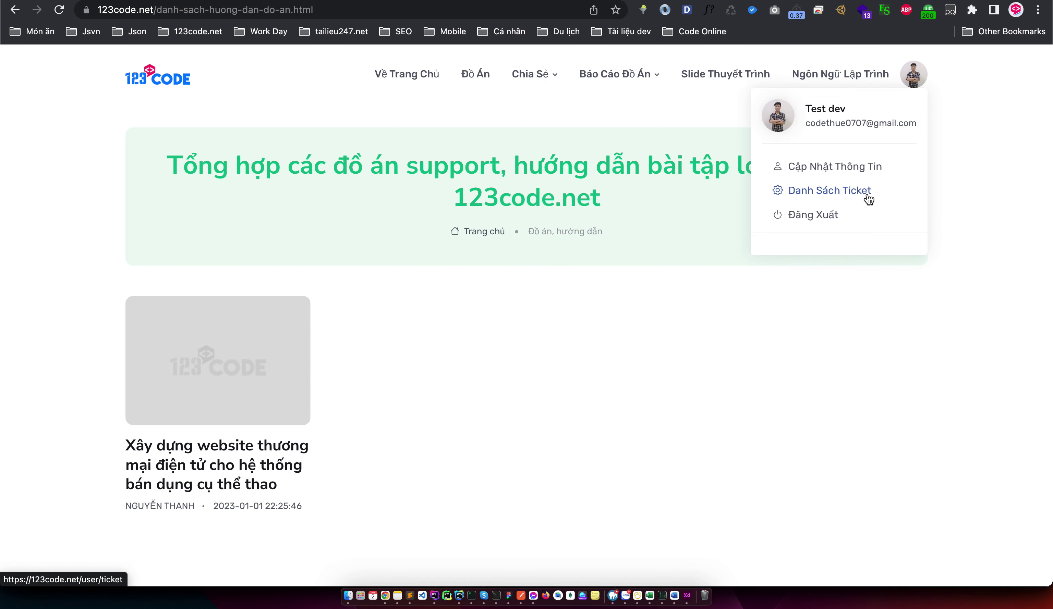
{"action": "left_click", "coordinate": [840, 166]}
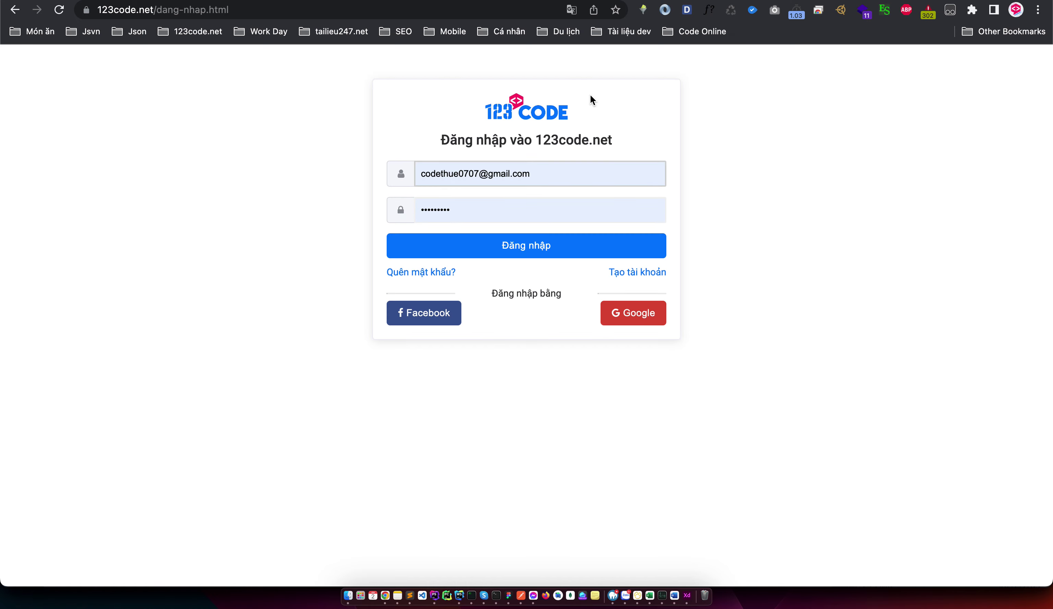
{"action": "left_click", "coordinate": [500, 243]}
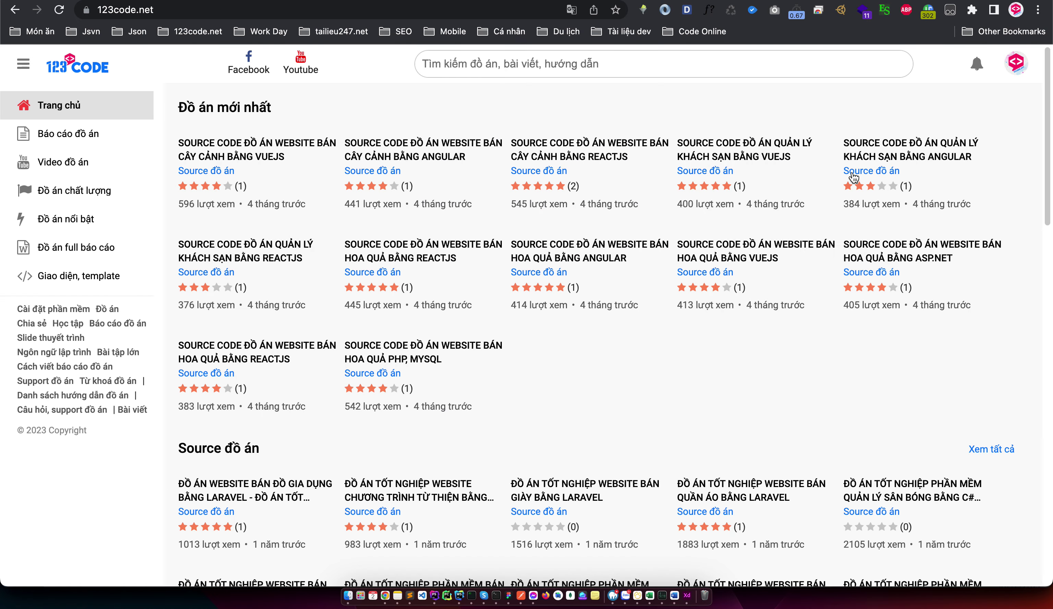
Open the profile information page, then the Ticket hỗ trợ list showing 0 tickets
{"action": "left_click", "coordinate": [1017, 67]}
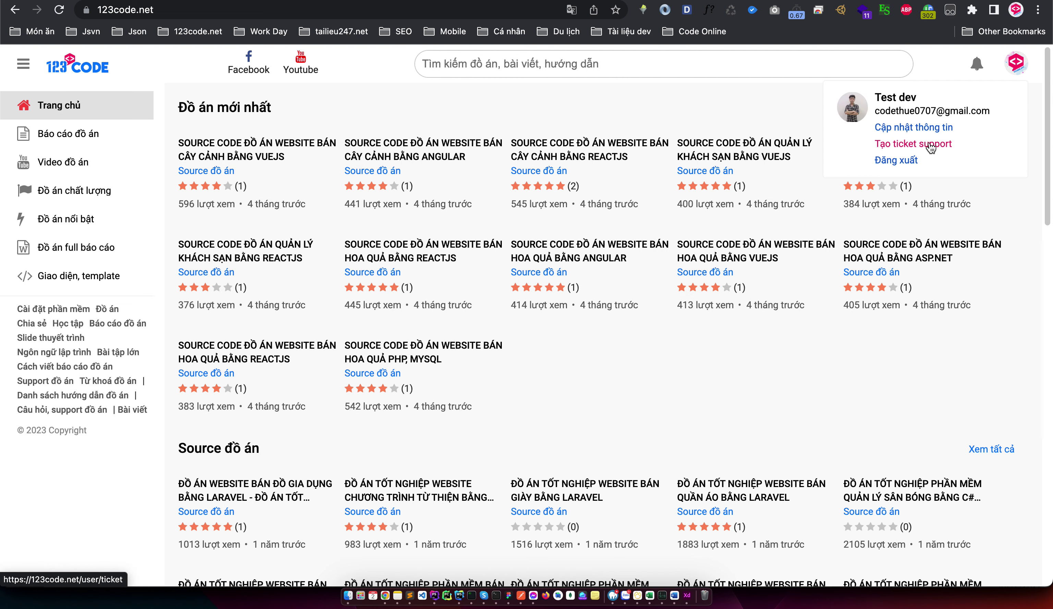
{"action": "left_click", "coordinate": [934, 129]}
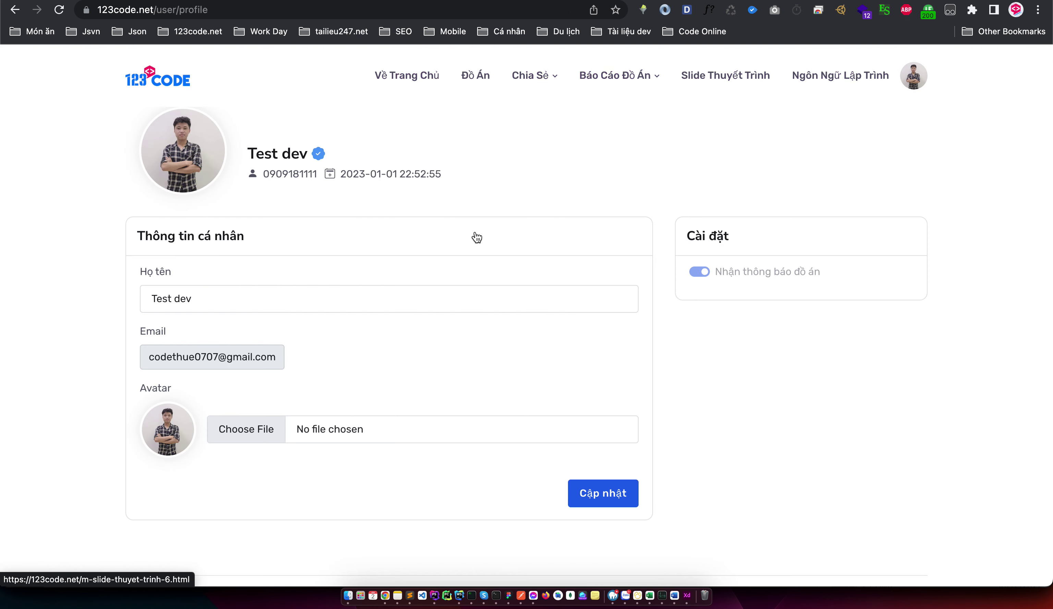
{"action": "left_click", "coordinate": [922, 71]}
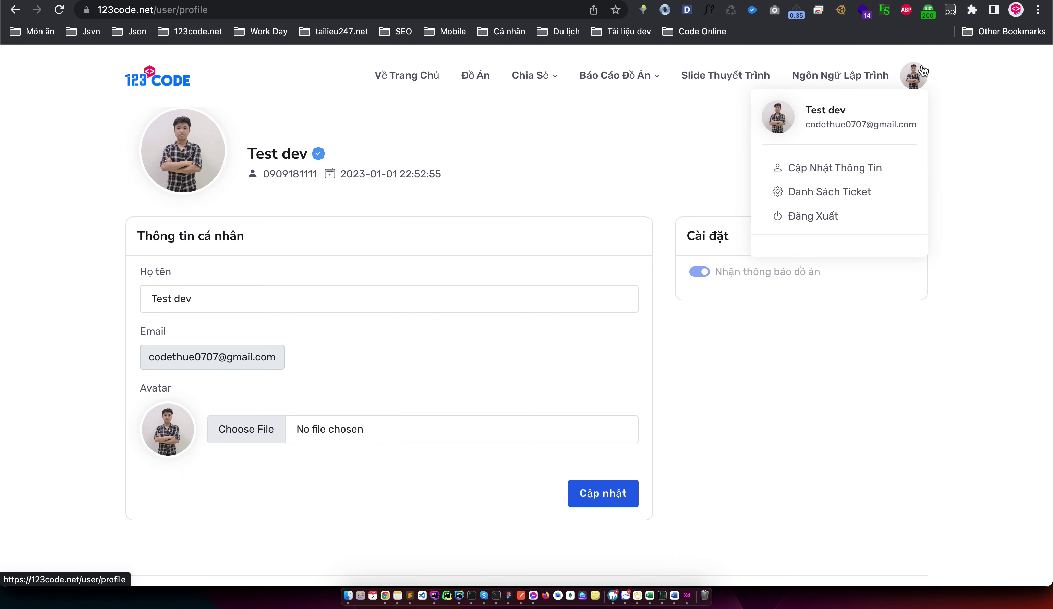
{"action": "left_click", "coordinate": [312, 336]}
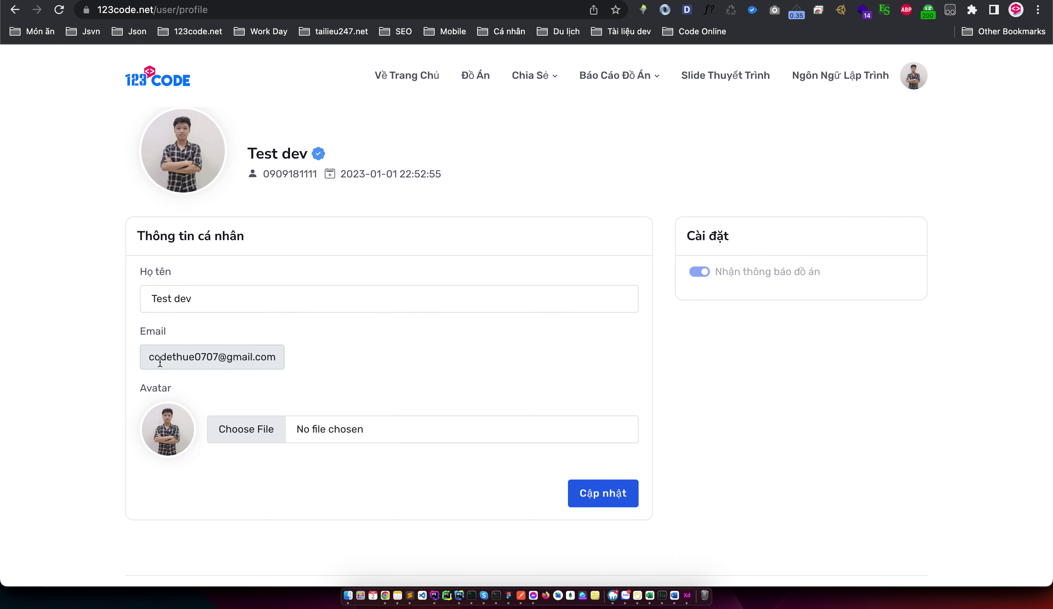
{"action": "left_click", "coordinate": [912, 87]}
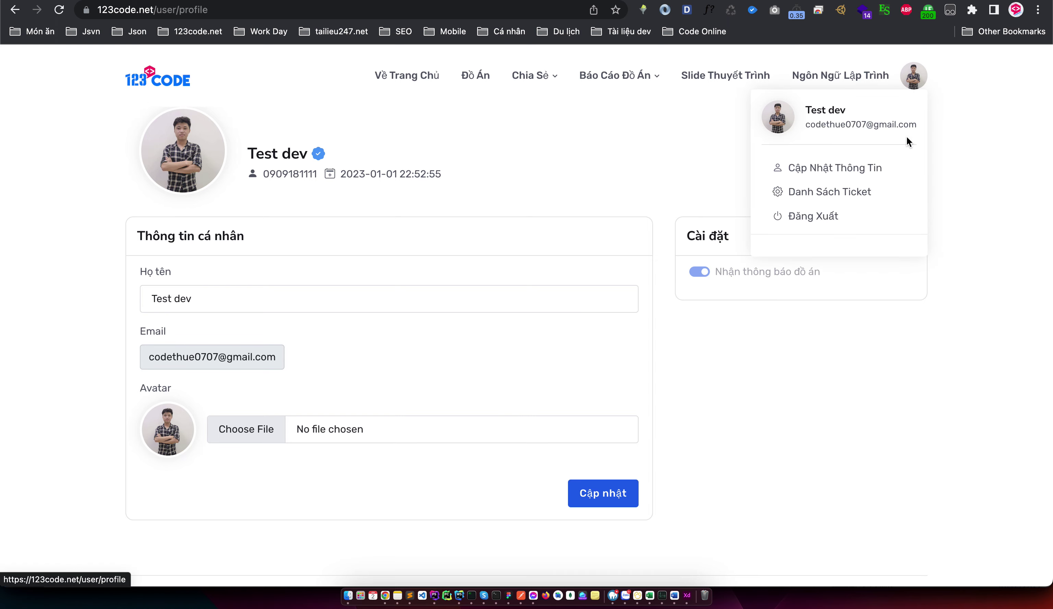
{"action": "left_click", "coordinate": [850, 193]}
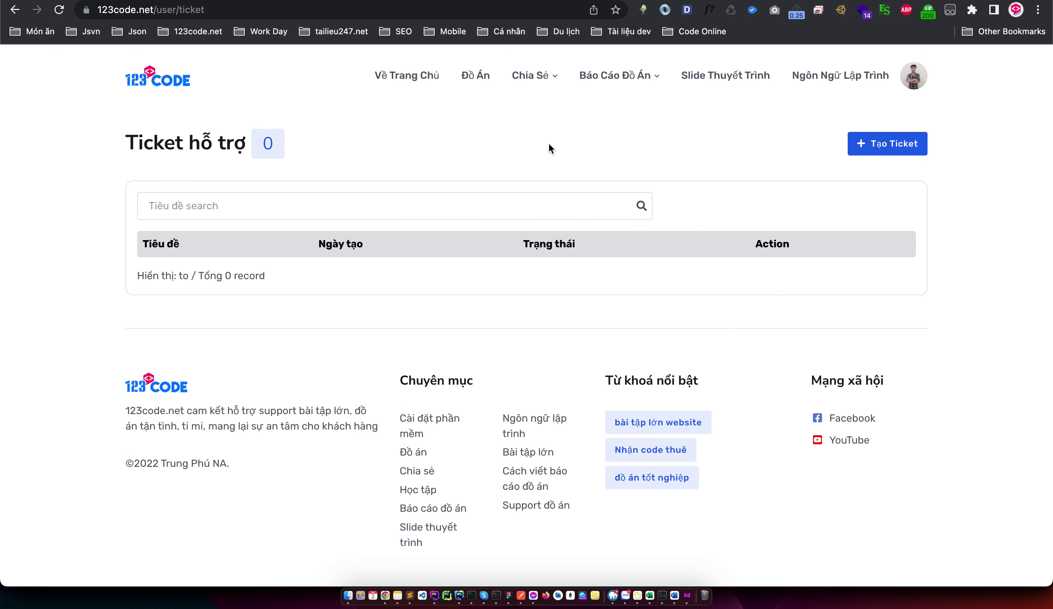
Start a new ticket and look over its project choices and empty fields
{"action": "left_click", "coordinate": [906, 149]}
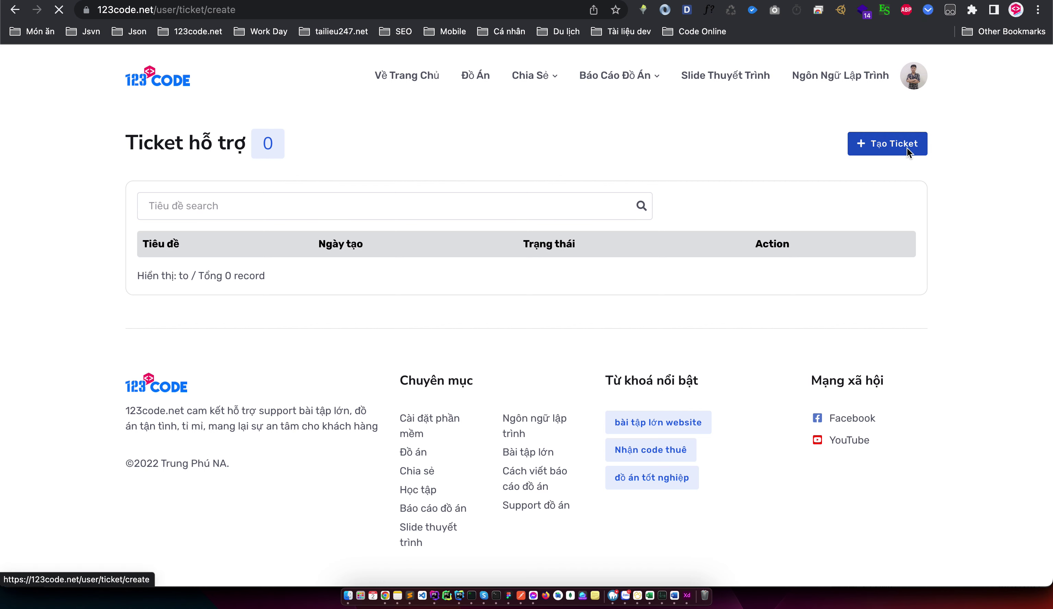
{"action": "left_click", "coordinate": [341, 460]}
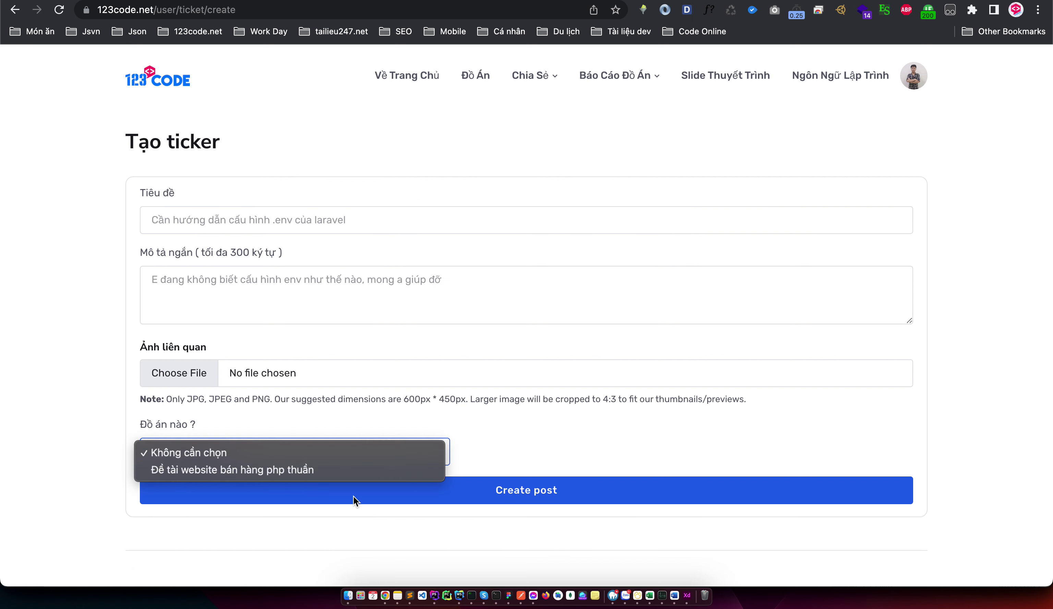
{"action": "left_click", "coordinate": [385, 231]}
{"action": "left_click", "coordinate": [382, 230]}
{"action": "left_click", "coordinate": [464, 308]}
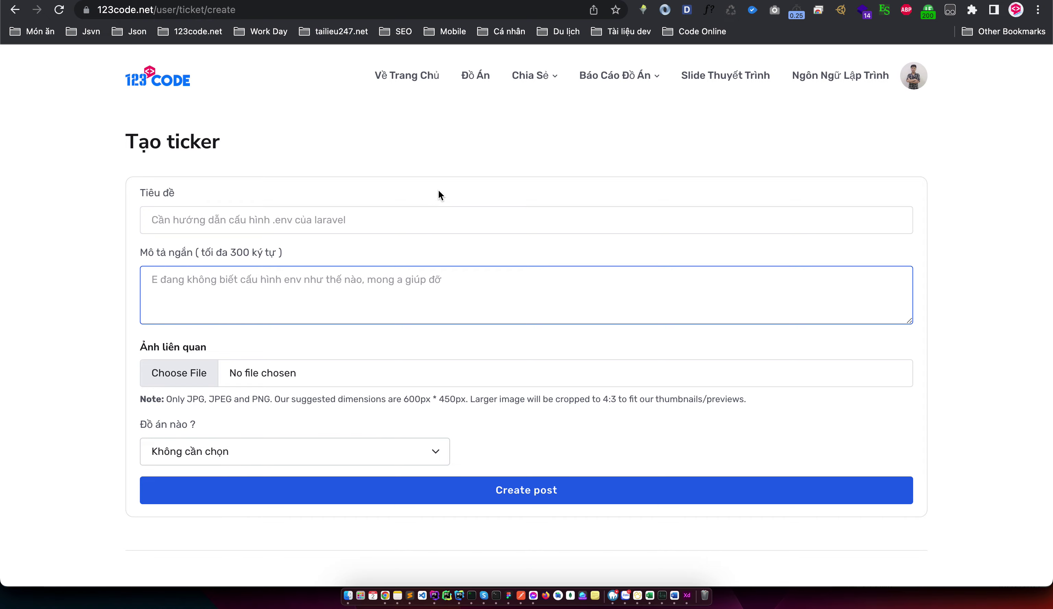
Browse the project guide list and view the 'Đề tài website bán hàng php thuần' page's features
{"action": "left_click", "coordinate": [188, 92]}
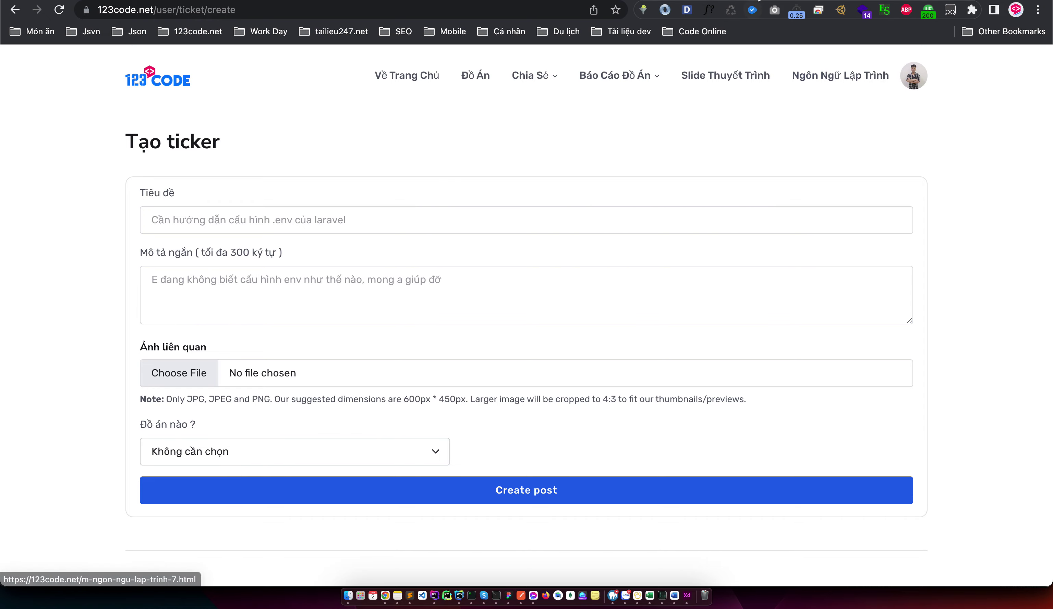
{"action": "scroll", "coordinate": [539, 263], "scroll_direction": "down", "scroll_amount": 2}
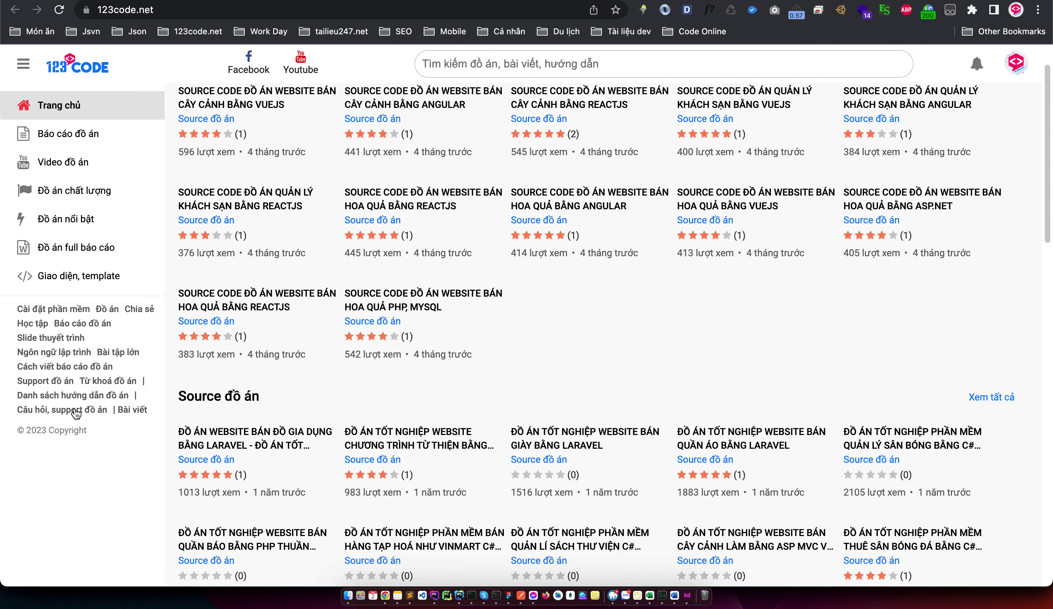
{"action": "left_click", "coordinate": [82, 396]}
{"action": "scroll", "coordinate": [400, 441], "scroll_direction": "down", "scroll_amount": 5}
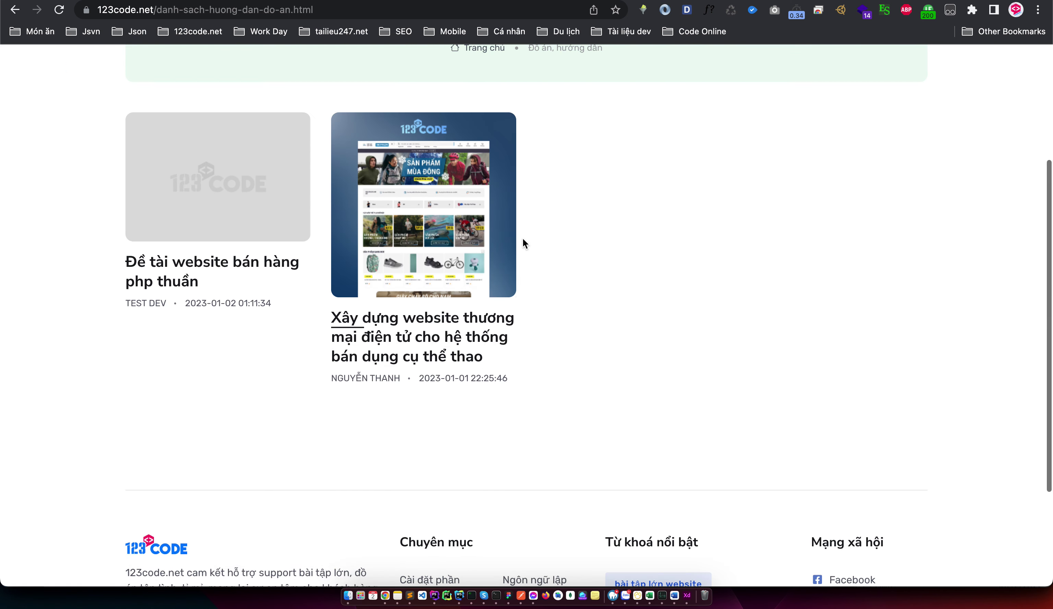
{"action": "scroll", "coordinate": [322, 181], "scroll_direction": "up", "scroll_amount": 2}
{"action": "scroll", "coordinate": [322, 181], "scroll_direction": "up", "scroll_amount": 2}
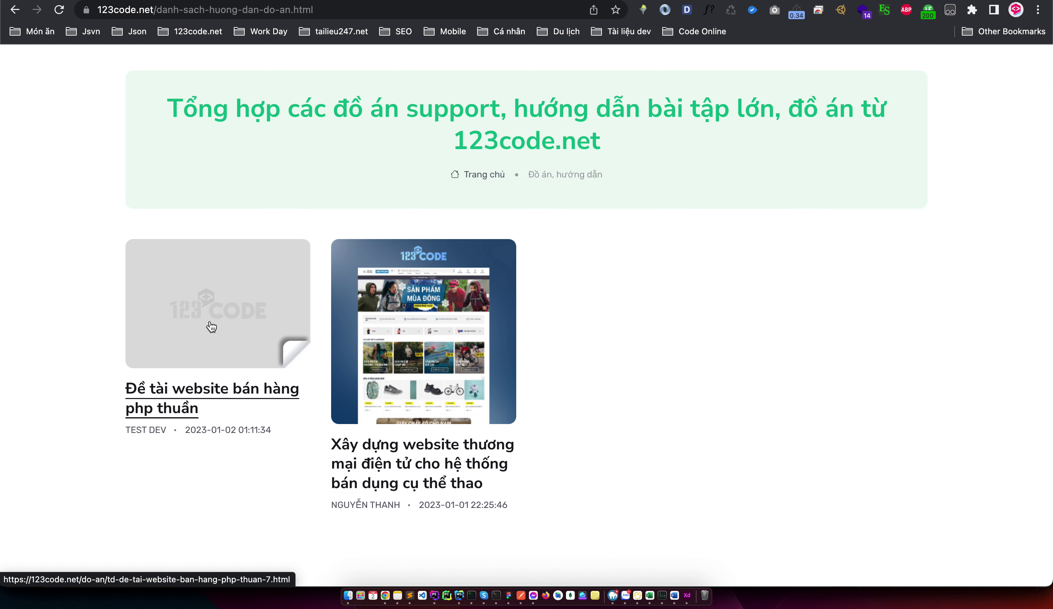
{"action": "left_click", "coordinate": [209, 344]}
{"action": "left_click_drag", "start_coordinate": [97, 235], "coordinate": [439, 287]}
{"action": "left_click", "coordinate": [438, 288]}
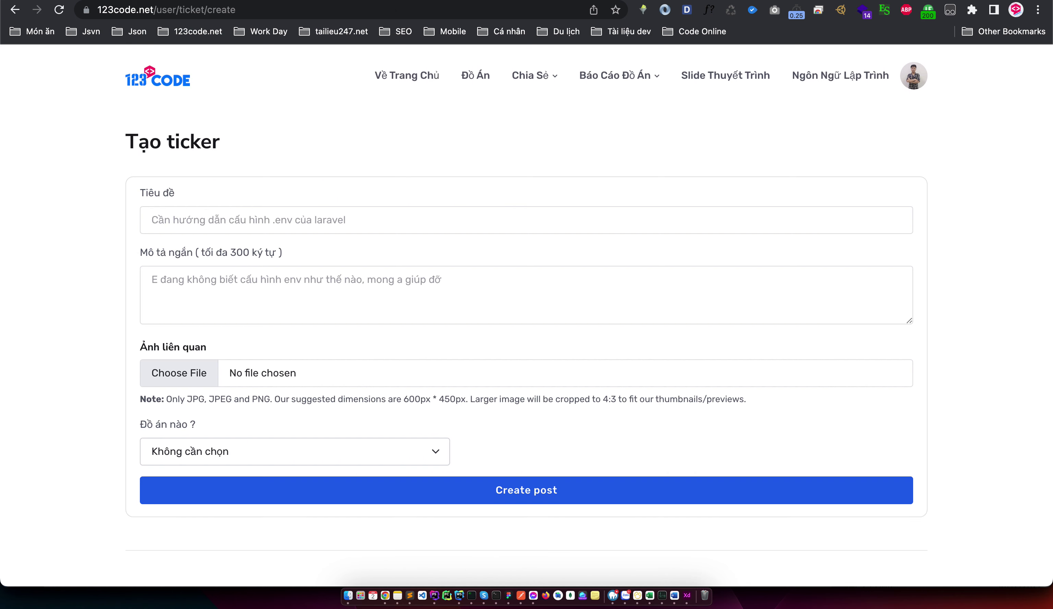
Enter the ticket title 'Mình không biết cài ntn' and a description asking for install help
{"action": "left_click", "coordinate": [445, 218]}
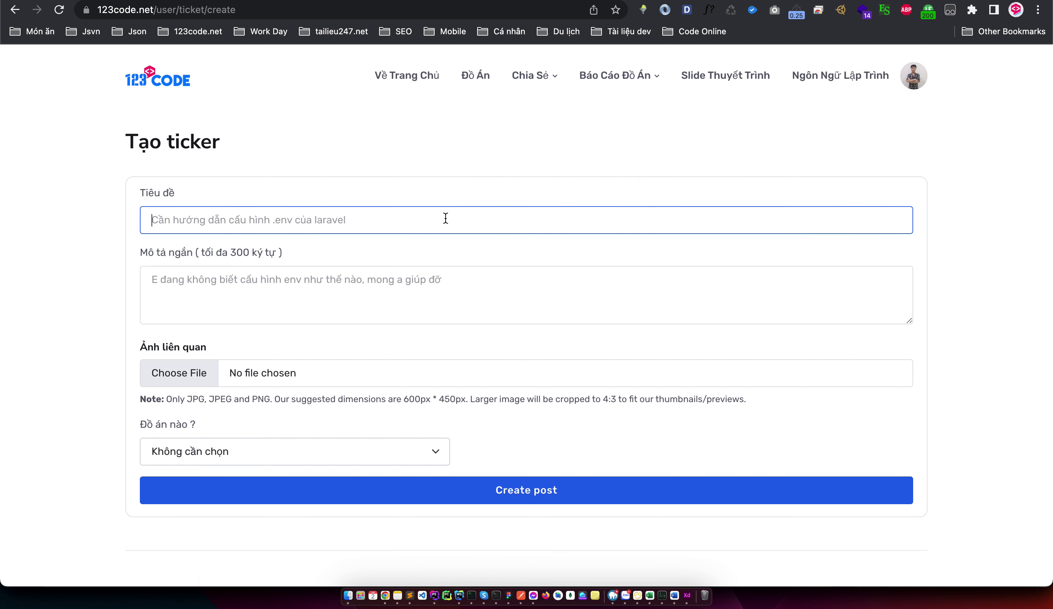
{"action": "type", "text": "Mình k"}
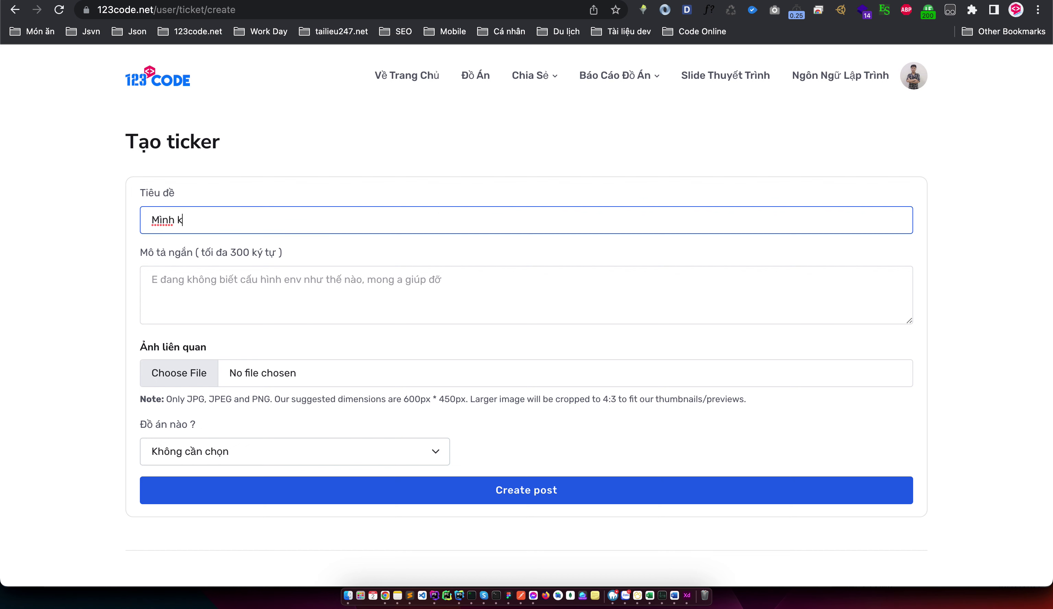
{"action": "type", "text": "hông biet cài ntn"}
{"action": "key", "text": "Tab"}
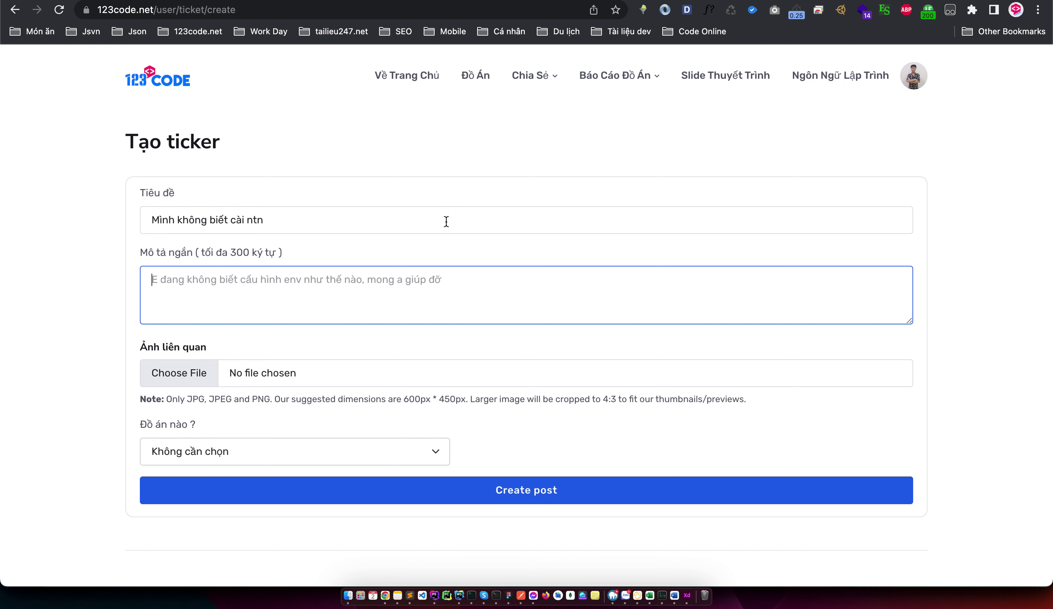
{"action": "type", "text": "Mình cài mà cư"}
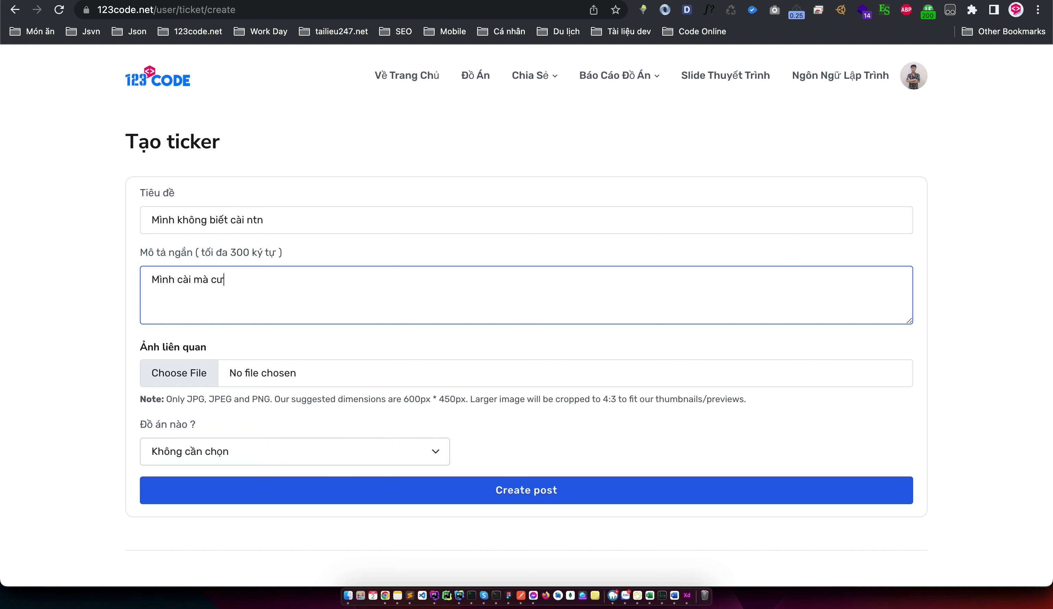
{"action": "key", "text": "BackSpace"}
{"action": "type", "text": "ứ bị lỗi. h"}
{"action": "type", "text": "ướng dẫn mình với"}
Link the ticket to 'Đề tài website bán hàng php thuần' and submit it
{"action": "left_click", "coordinate": [285, 453]}
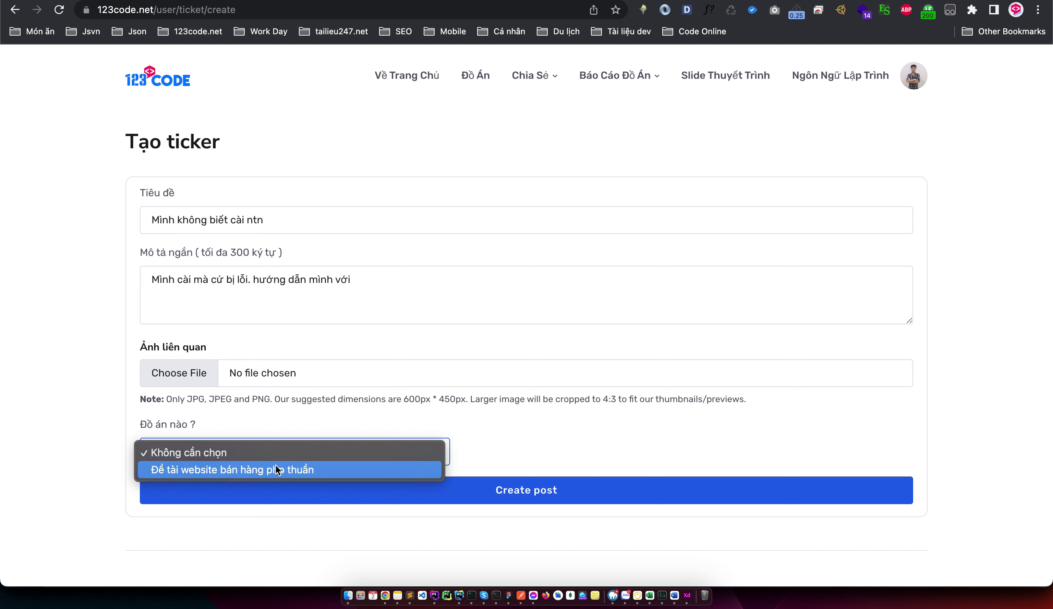
{"action": "left_click", "coordinate": [271, 471]}
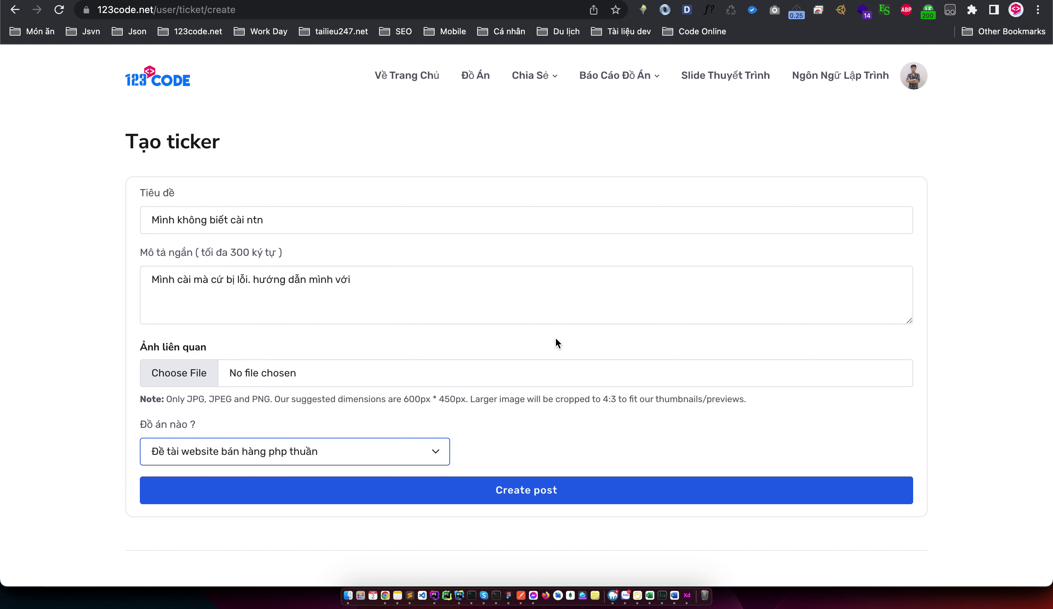
{"action": "left_click", "coordinate": [283, 458]}
{"action": "left_click", "coordinate": [278, 457]}
{"action": "left_click", "coordinate": [423, 488]}
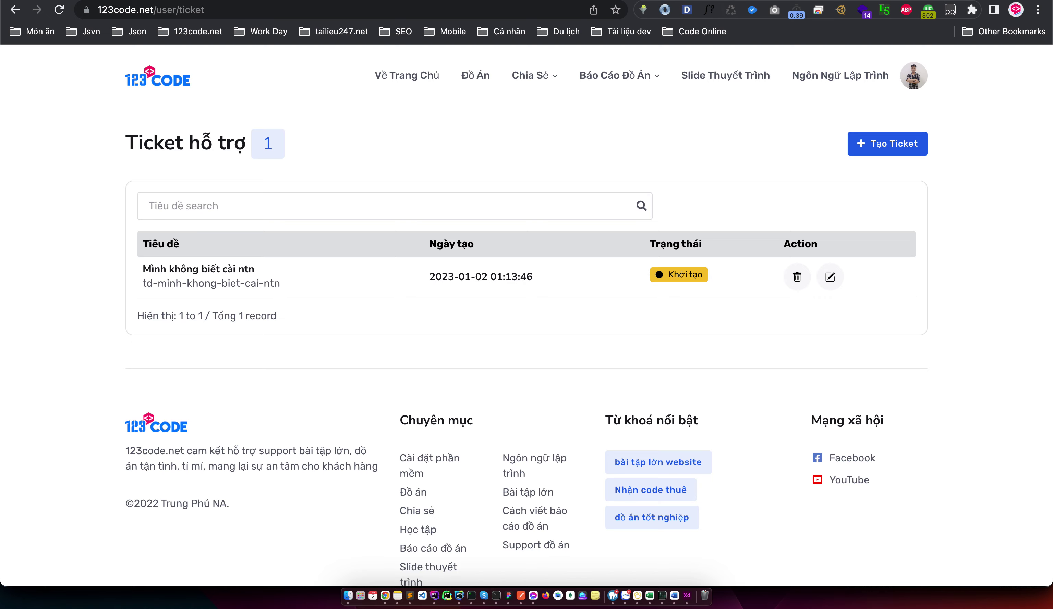
{"action": "key", "text": "ctrl+Tab"}
Read the 'Yêu cầu support' email announcing 'Có 1 ticket mới', then return to the admin window
{"action": "left_click", "coordinate": [115, 121]}
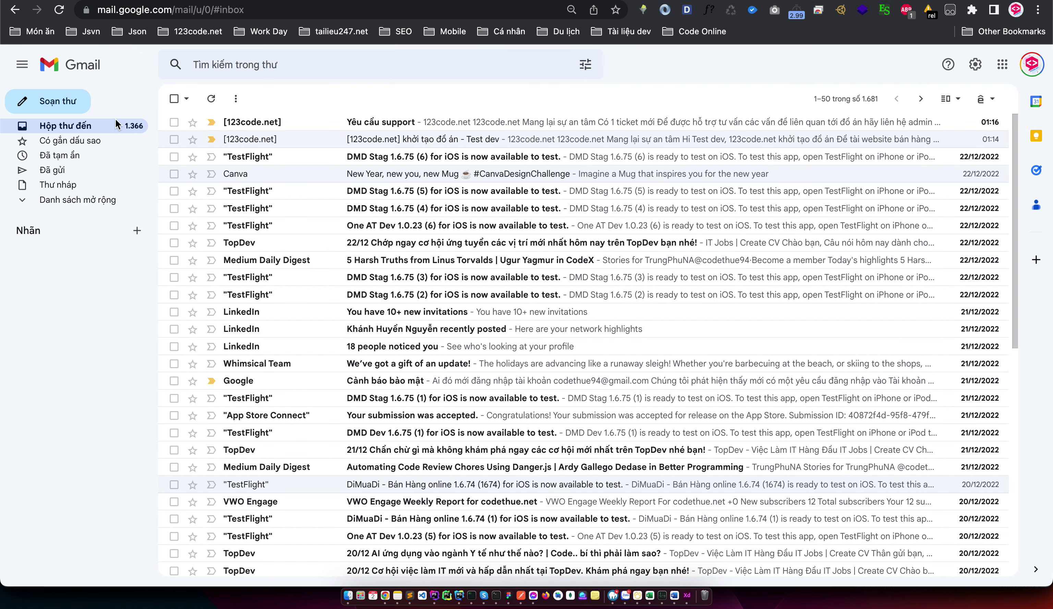
{"action": "left_click", "coordinate": [384, 129]}
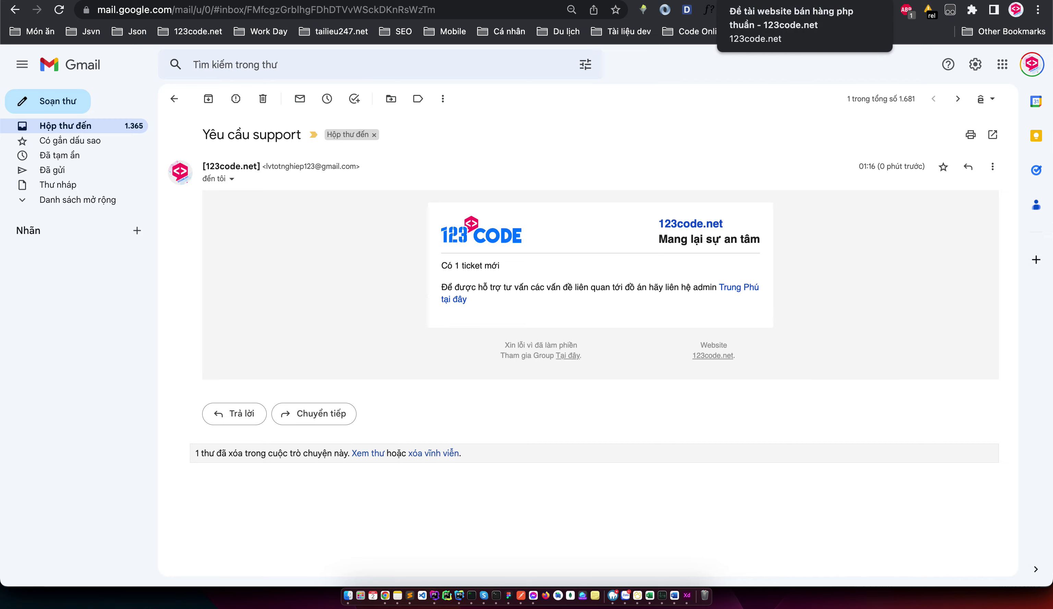
{"action": "key", "text": "ctrl+Right"}
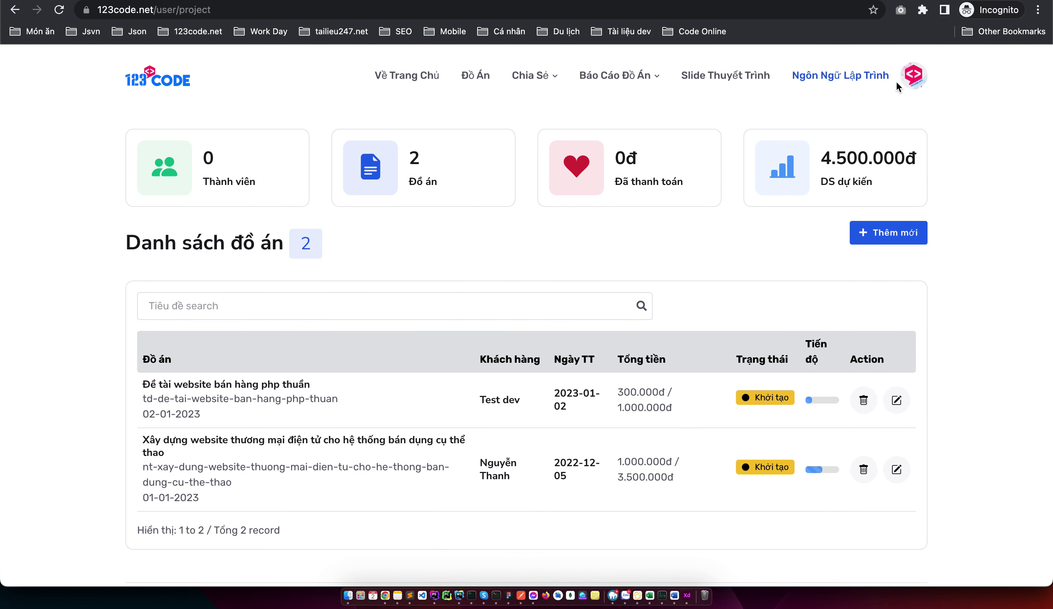
From the admin ticket list, set 'Mình không biết cài ntn' to status 'Tiếp nhận xử lý' and save
{"action": "left_click", "coordinate": [908, 77]}
{"action": "left_click", "coordinate": [825, 193]}
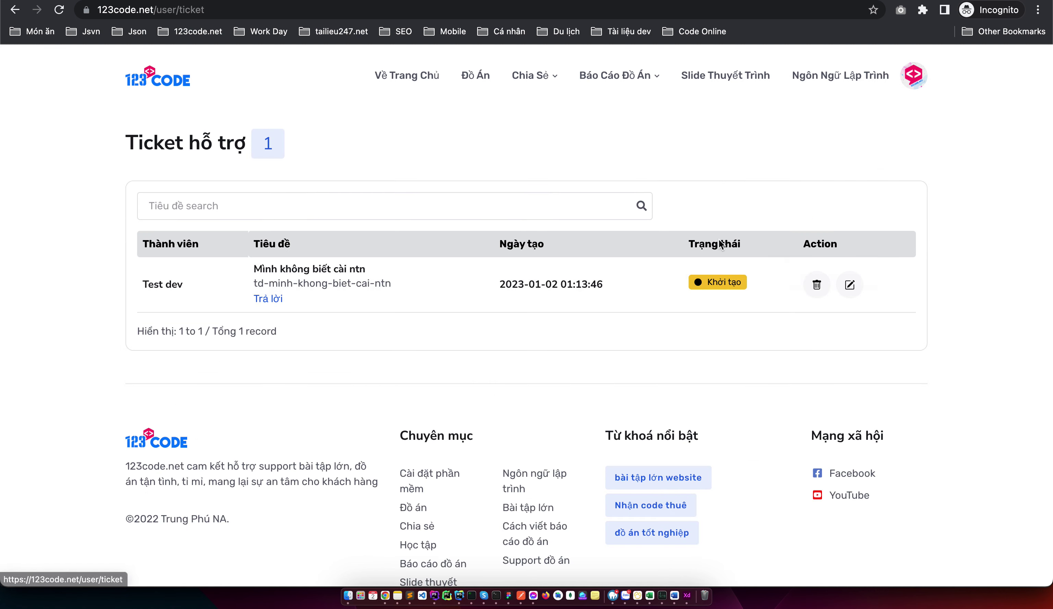
{"action": "left_click", "coordinate": [854, 287]}
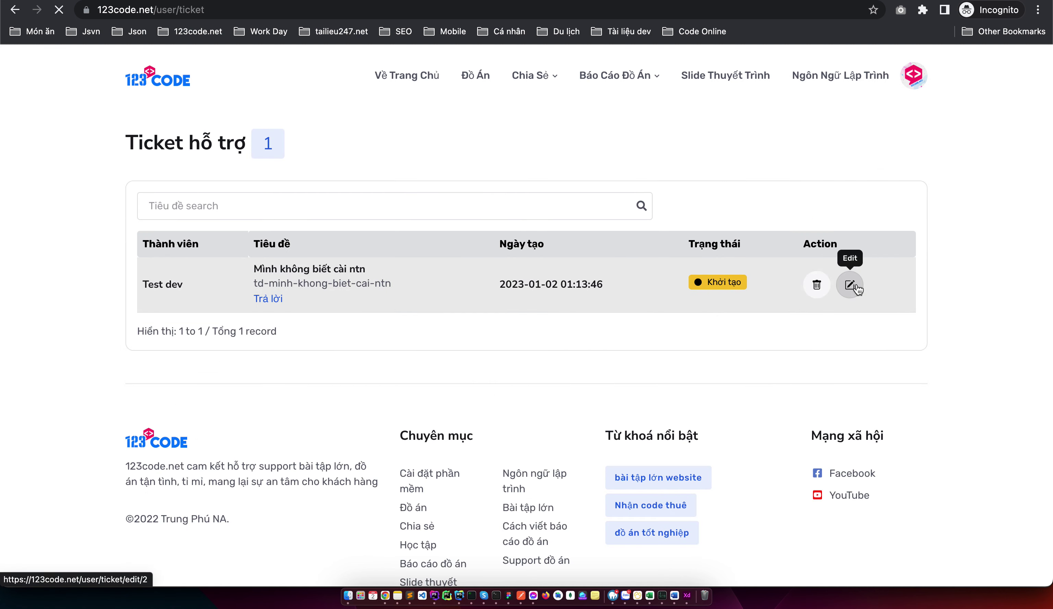
{"action": "left_click", "coordinate": [504, 450]}
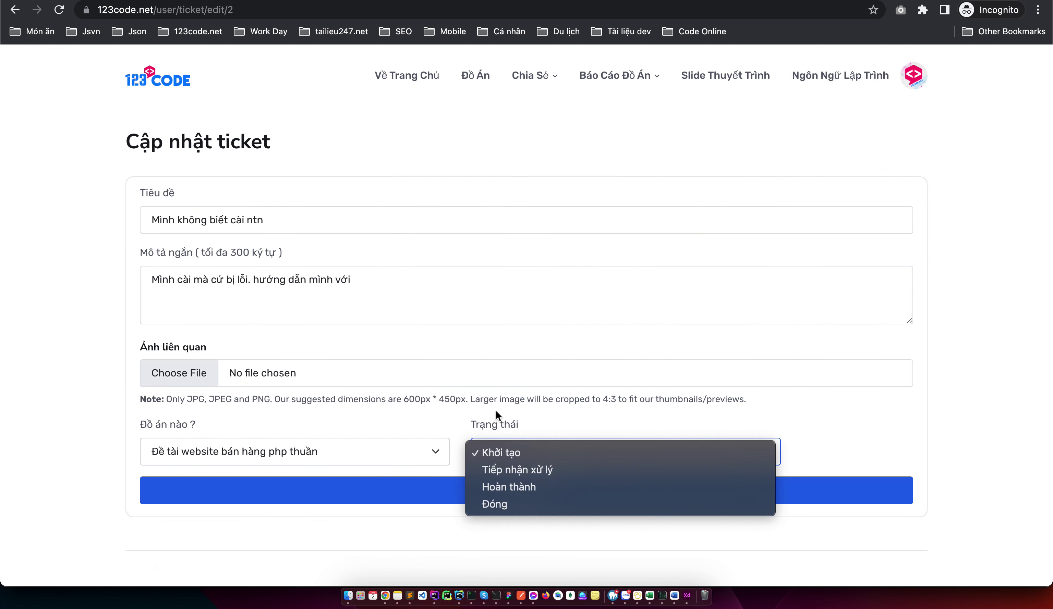
{"action": "left_click", "coordinate": [517, 475]}
{"action": "left_click", "coordinate": [506, 490]}
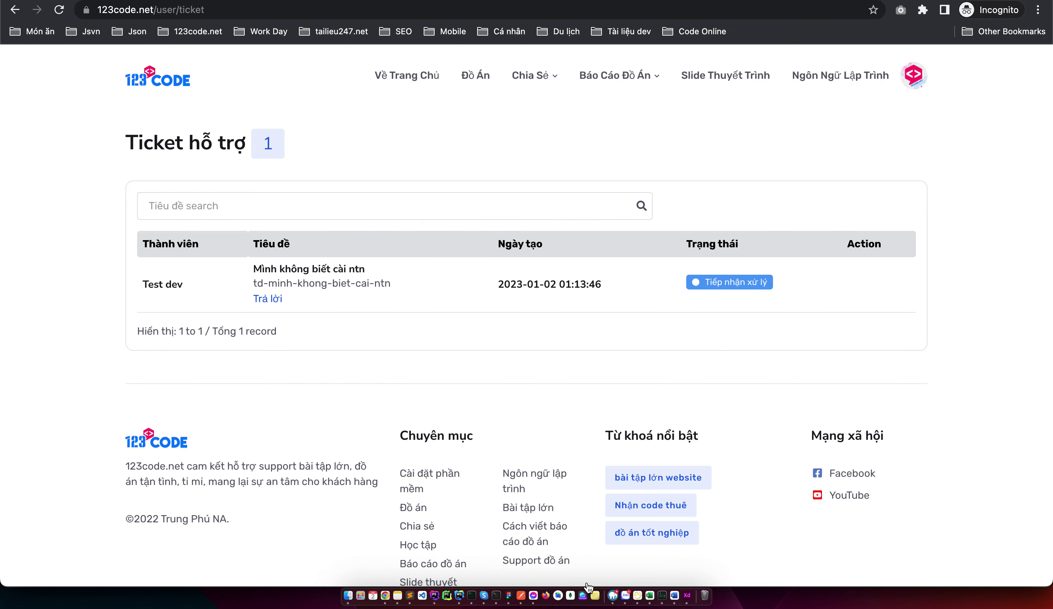
Check the user's ticket list for the updated status, then return to the admin window
{"action": "key", "text": "ctrl+Left"}
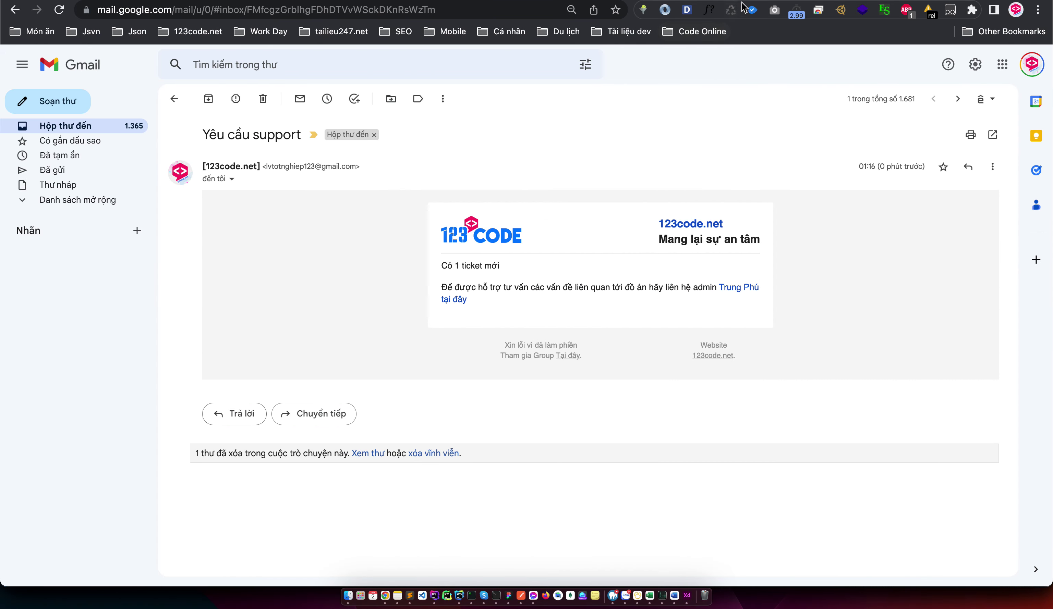
{"action": "key", "text": "ctrl+Left"}
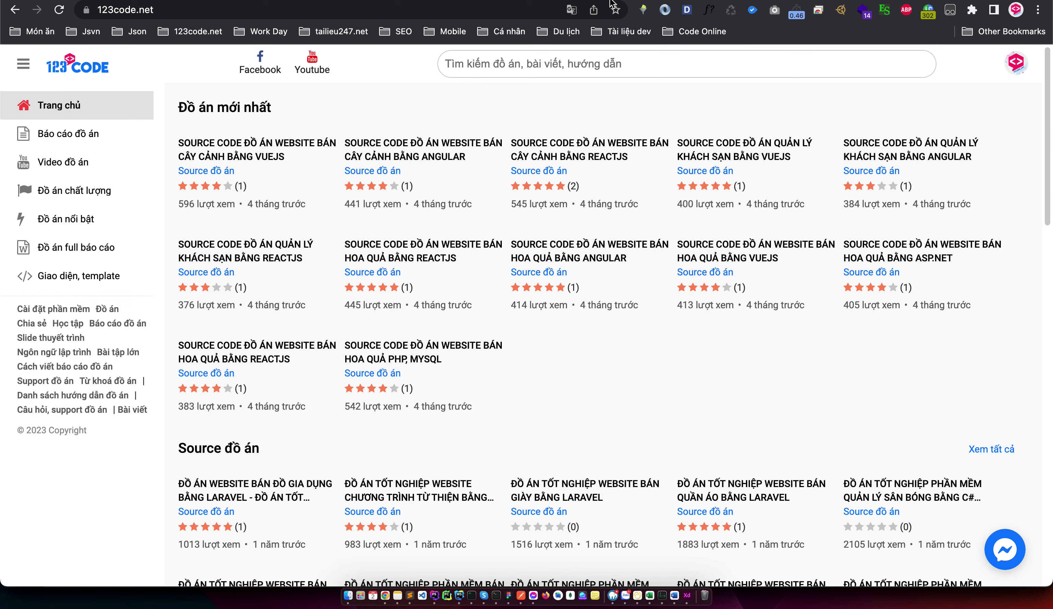
{"action": "key", "text": "ctrl+Right"}
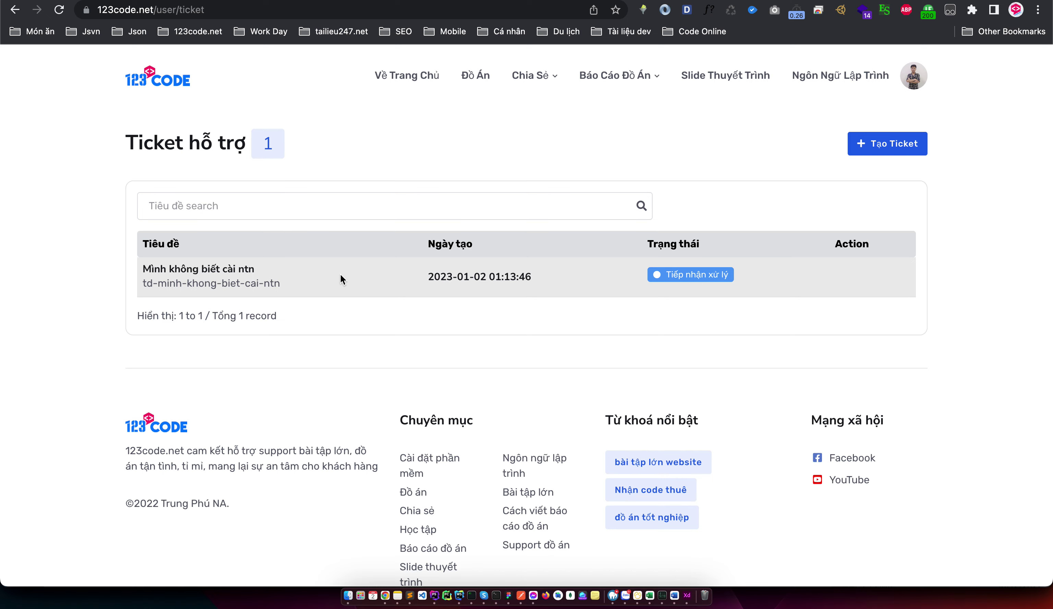
{"action": "key", "text": "super+grave"}
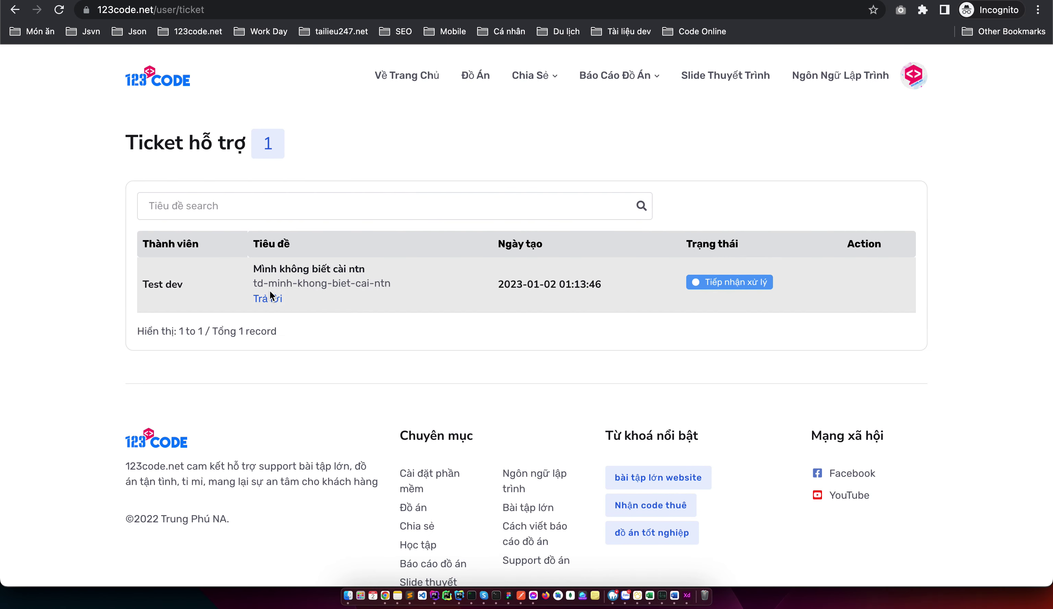
Write the admin reply 'Đây là hướng dẫn bài viết tai đây' on ticket #2
{"action": "left_click", "coordinate": [268, 298]}
{"action": "left_click", "coordinate": [385, 253]}
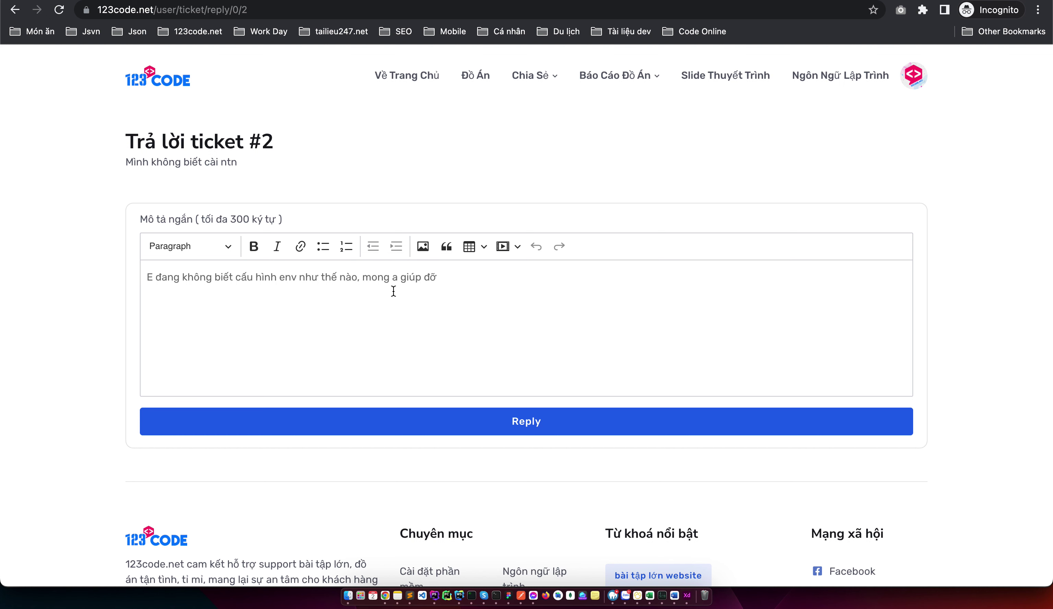
{"action": "left_click", "coordinate": [394, 292]}
{"action": "type", "text": "Đây là hướng dẫn"}
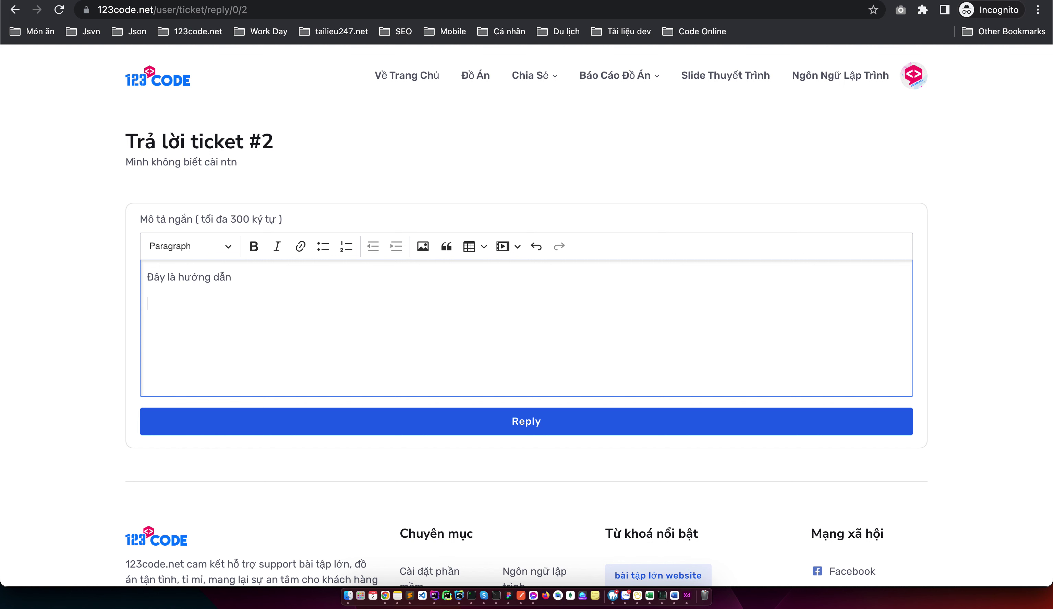
{"action": "type", "text": "bài viết ta"}
{"action": "type", "text": "i đây"}
{"action": "key", "text": "shift+Left"}
{"action": "key", "text": "shift+Left"}
{"action": "key", "text": "shift+Left"}
{"action": "key", "text": "shift+Left"}
{"action": "key", "text": "shift+Left"}
{"action": "key", "text": "shift+Left"}
{"action": "key", "text": "shift+Left"}
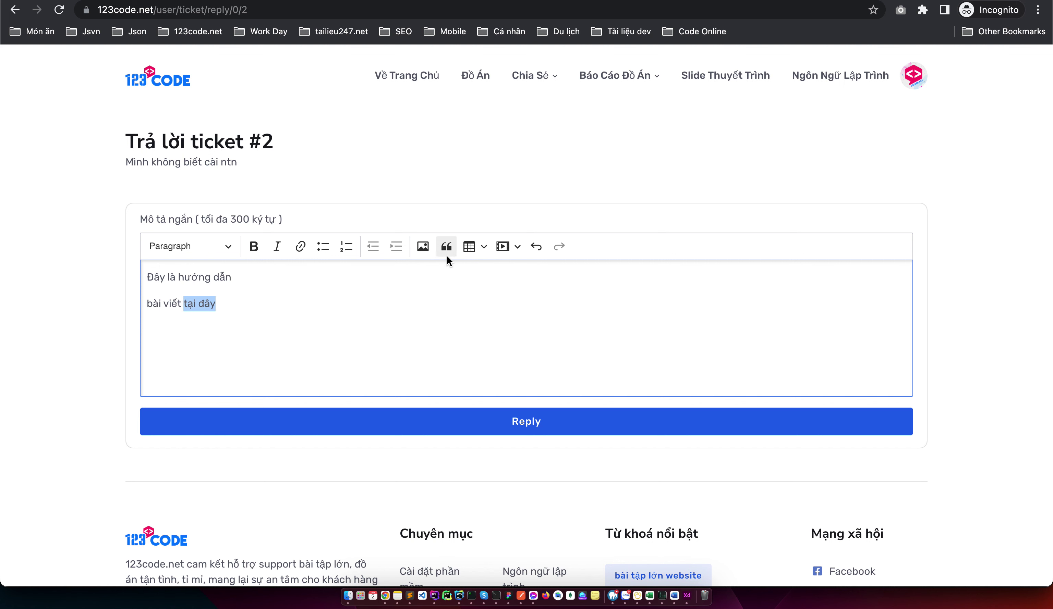
{"action": "left_click", "coordinate": [299, 246]}
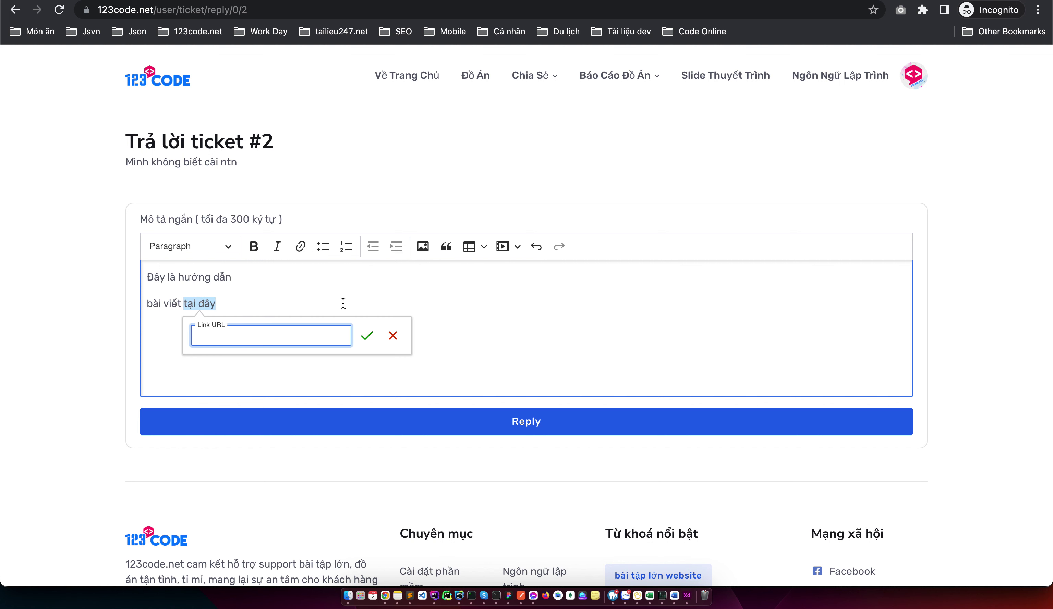
{"action": "type", "text": "https://123code.net"}
{"action": "left_click", "coordinate": [366, 335]}
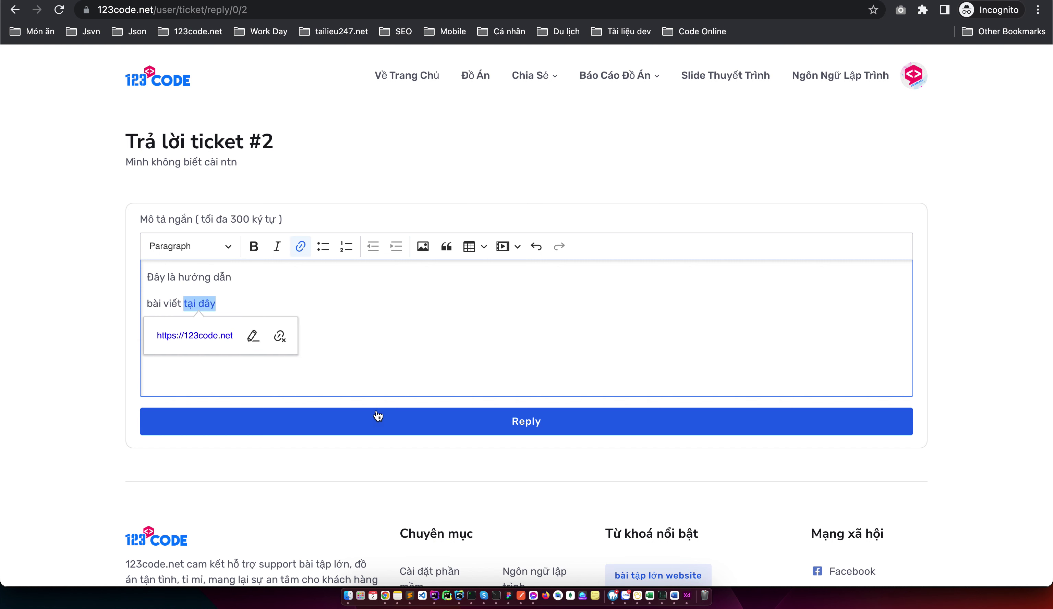
{"action": "left_click", "coordinate": [364, 427]}
{"action": "key", "text": "ctrl+Left"}
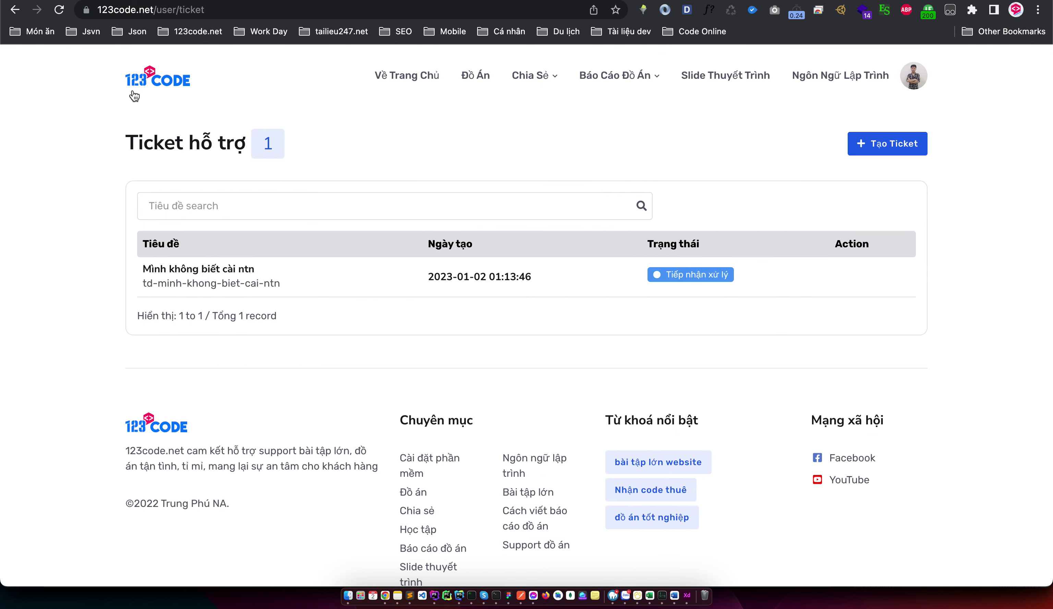
Go from the home page through 'Câu hỏi, support đồ án' to the 'Mình không biết cài ntn' ticket page
{"action": "left_click", "coordinate": [133, 86]}
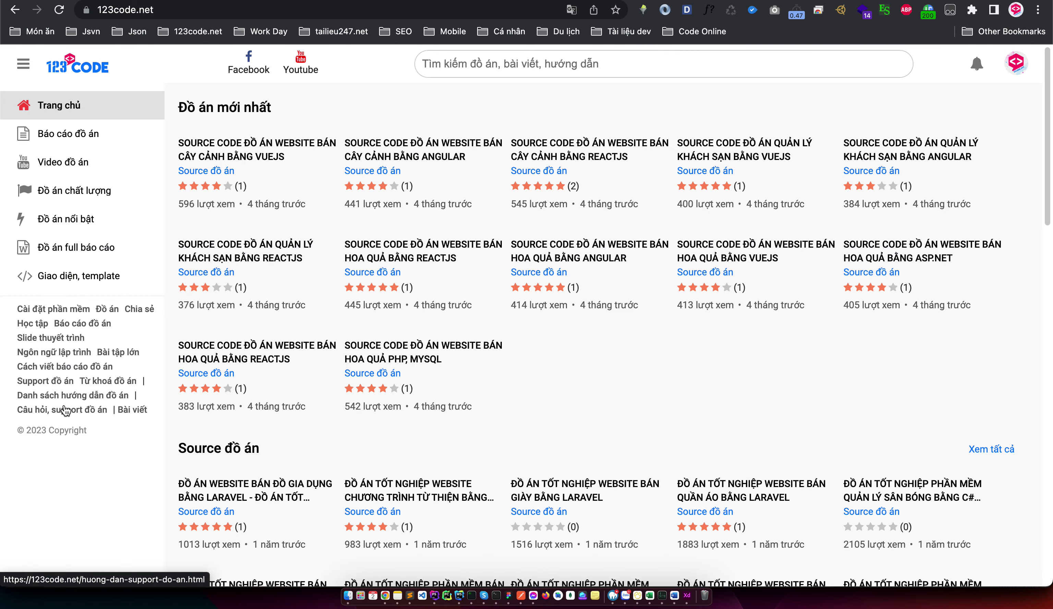
{"action": "left_click", "coordinate": [61, 413]}
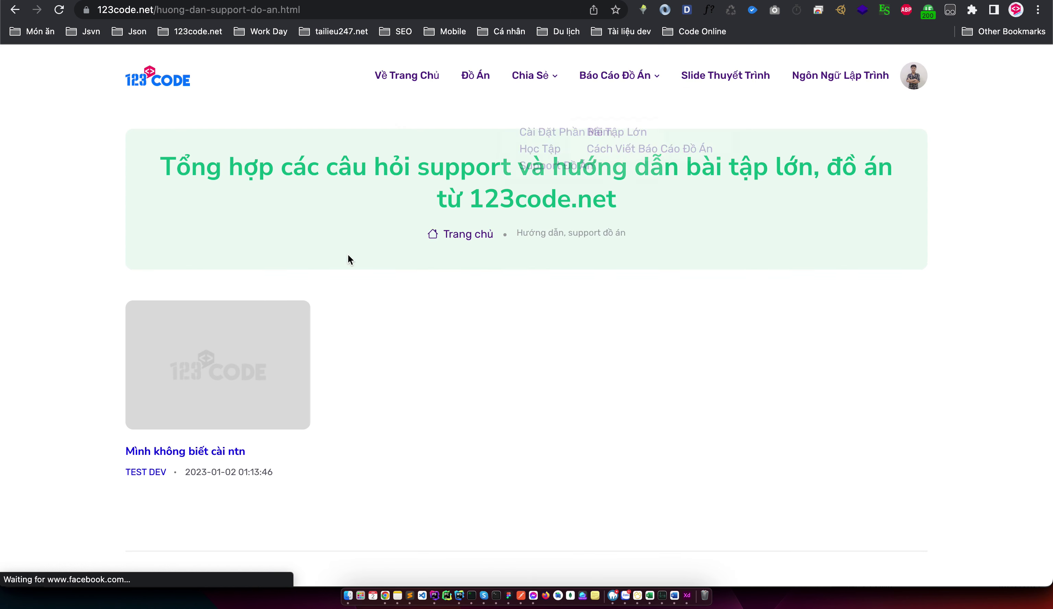
{"action": "left_click", "coordinate": [208, 392]}
{"action": "scroll", "coordinate": [426, 381], "scroll_direction": "down", "scroll_amount": 3}
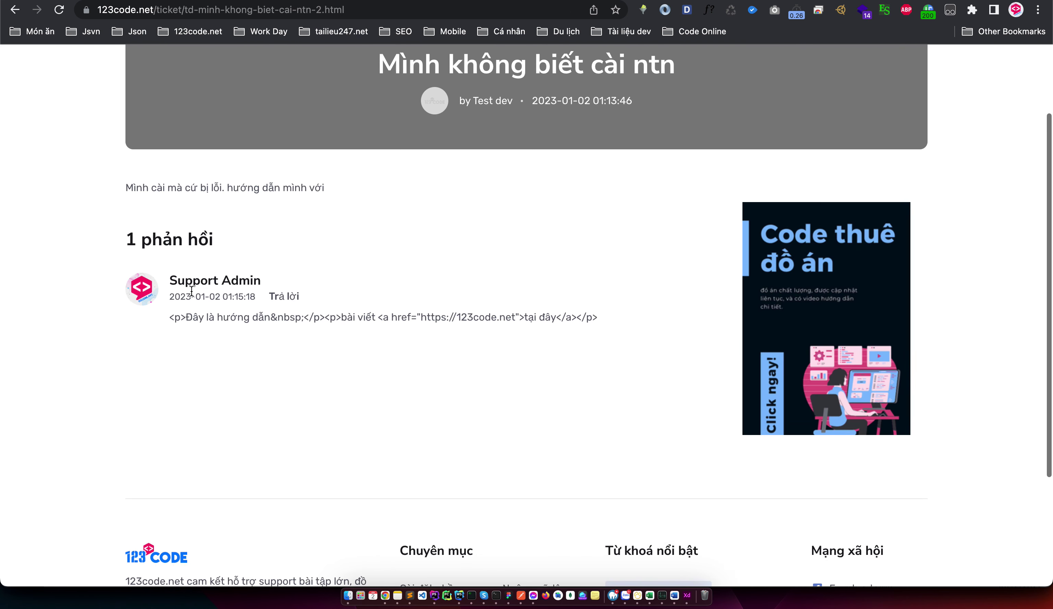
Inspect the Support Admin reply, which appears as raw HTML, and the ticket title
{"action": "left_click_drag", "start_coordinate": [199, 317], "coordinate": [550, 317]}
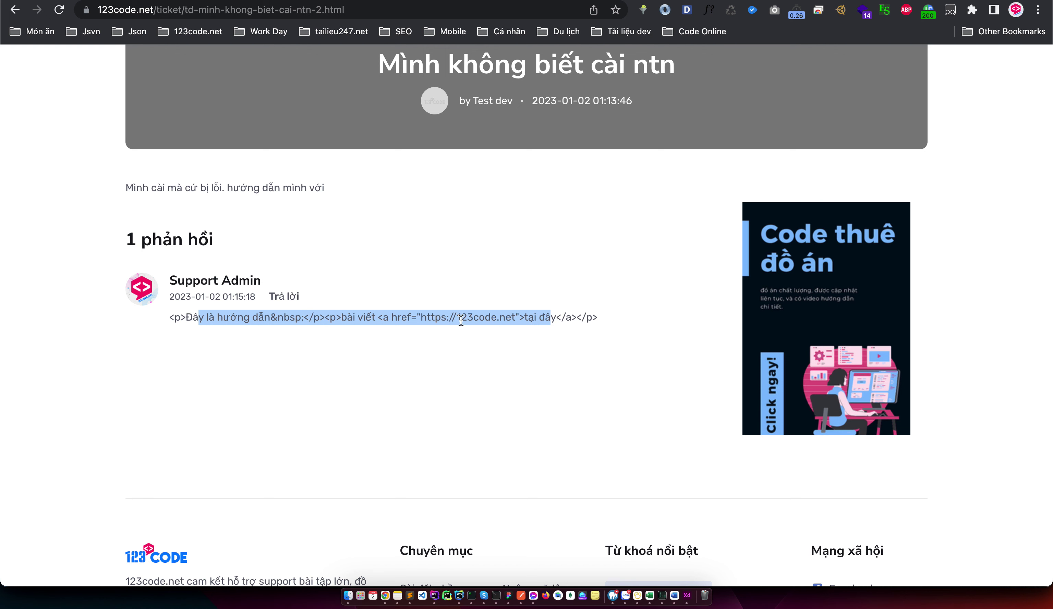
{"action": "left_click_drag", "start_coordinate": [165, 317], "coordinate": [600, 323]}
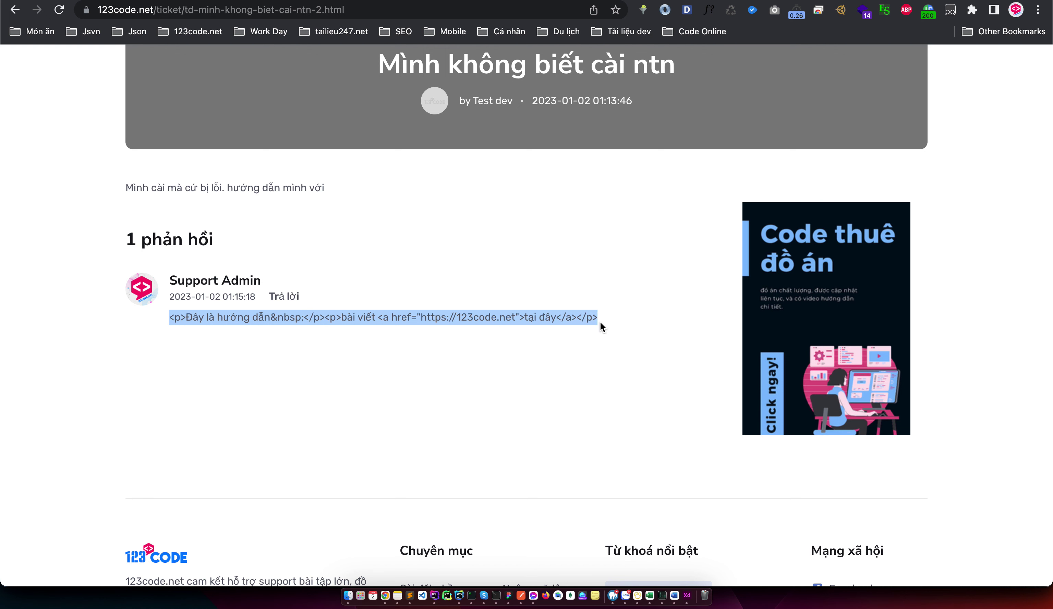
{"action": "left_click", "coordinate": [403, 335]}
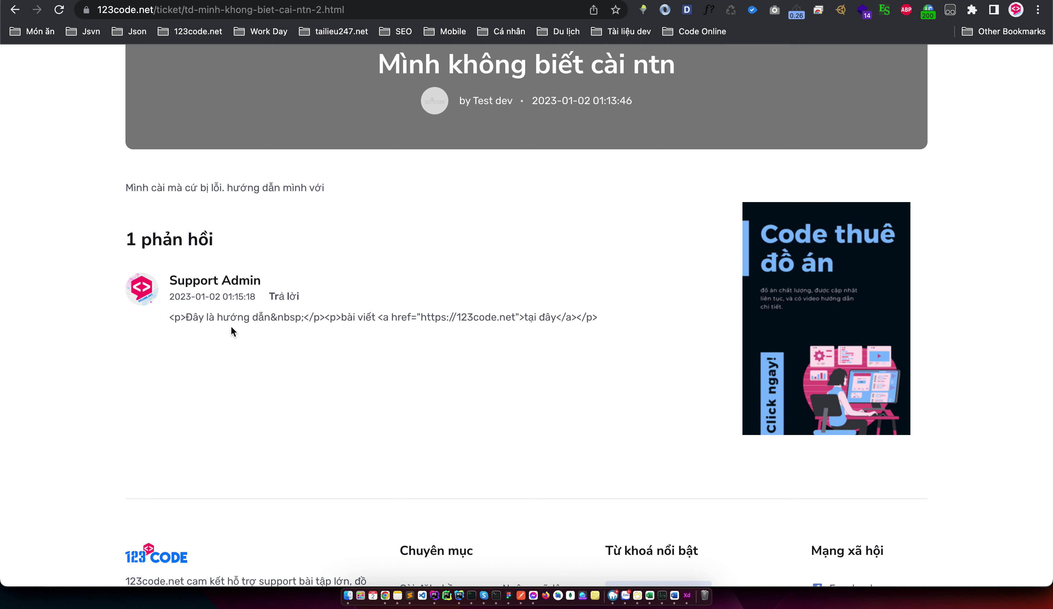
{"action": "scroll", "coordinate": [327, 405], "scroll_direction": "up", "scroll_amount": 3}
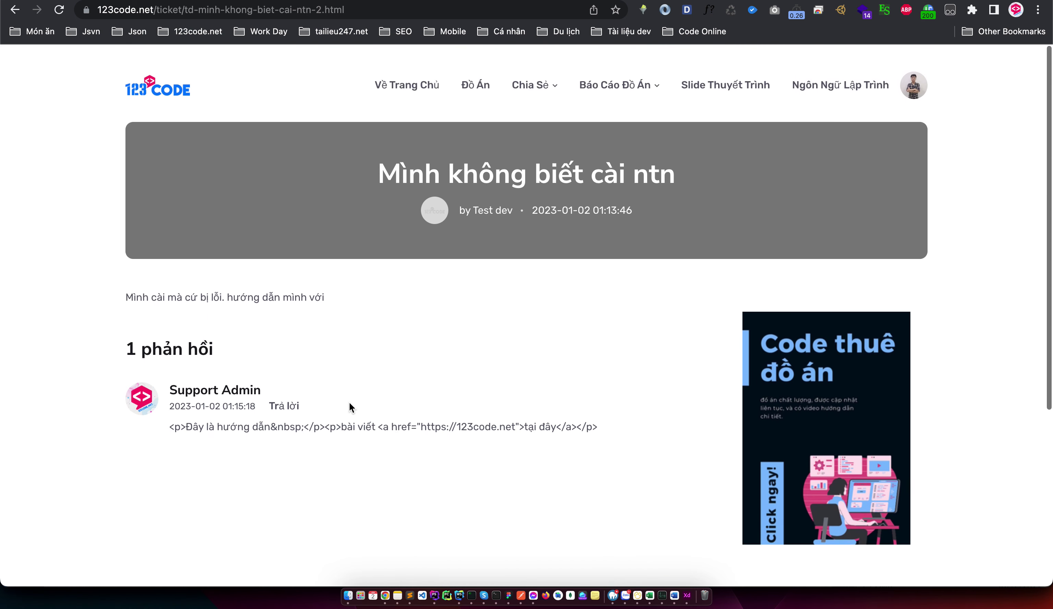
{"action": "left_click_drag", "start_coordinate": [352, 163], "coordinate": [700, 200]}
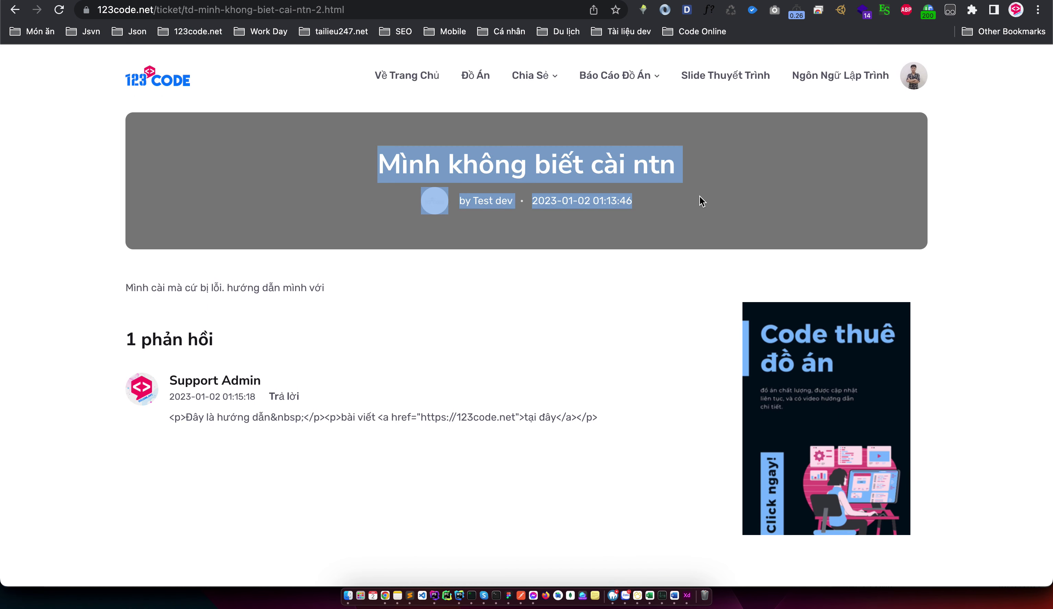
{"action": "left_click", "coordinate": [151, 422]}
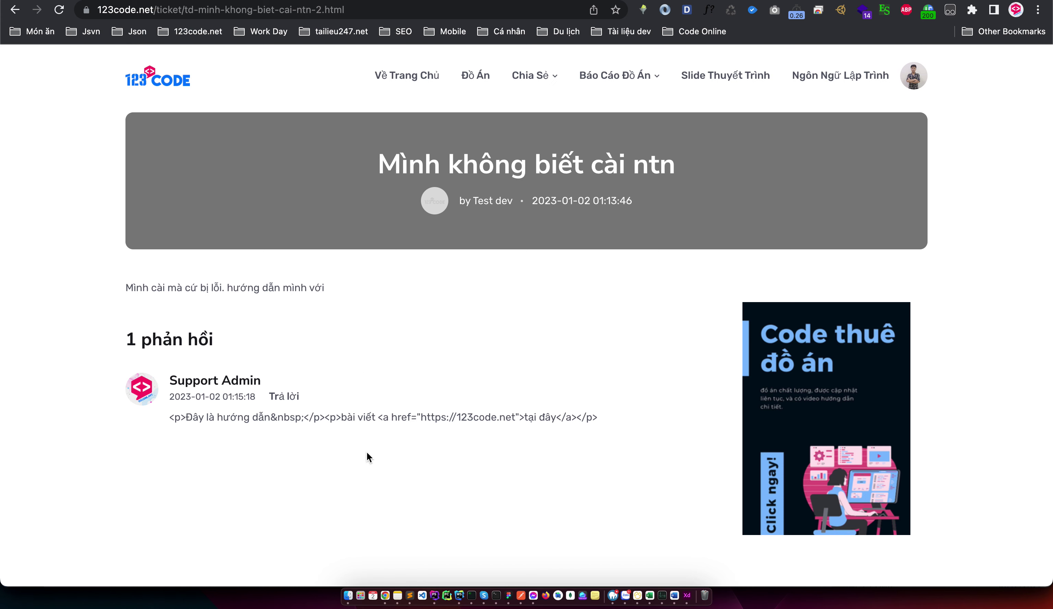
{"action": "scroll", "coordinate": [368, 394], "scroll_direction": "down", "scroll_amount": 2}
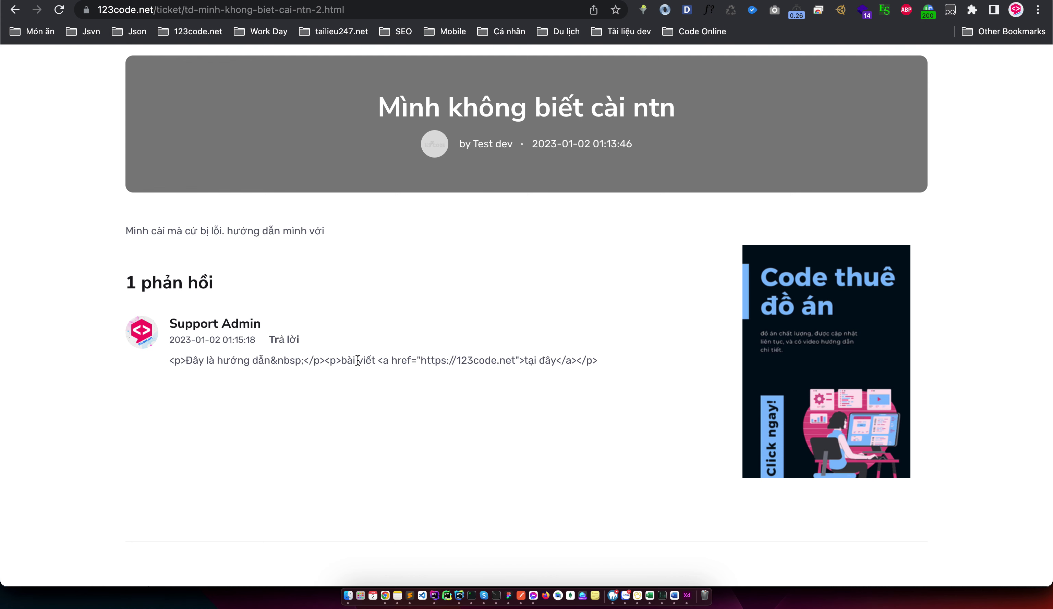
{"action": "scroll", "coordinate": [358, 360], "scroll_direction": "up", "scroll_amount": 2}
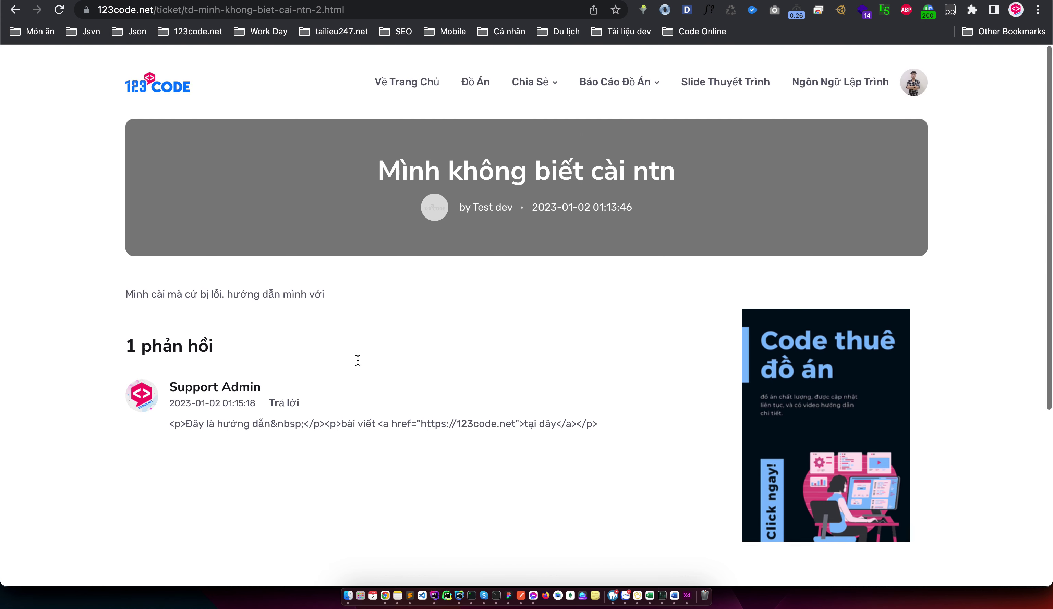